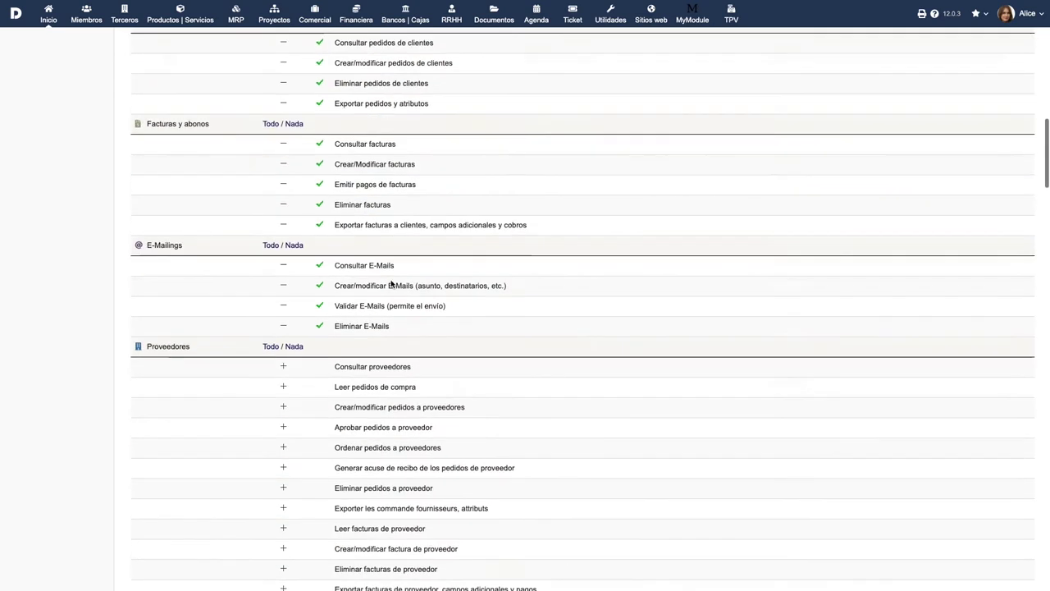
Step: Grant the user Consultar proveedores, Leer pedidos de compra and all Presupuestos de proveedor rights
left_click(285, 110)
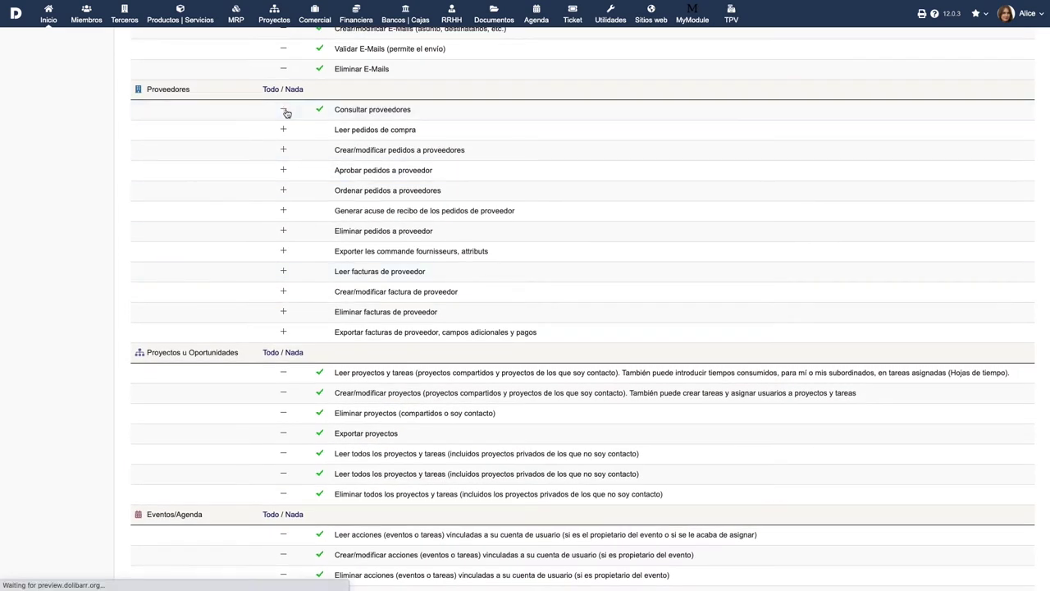
left_click(283, 130)
scroll(589, 258, "down", 5)
scroll(588, 257, "down", 5)
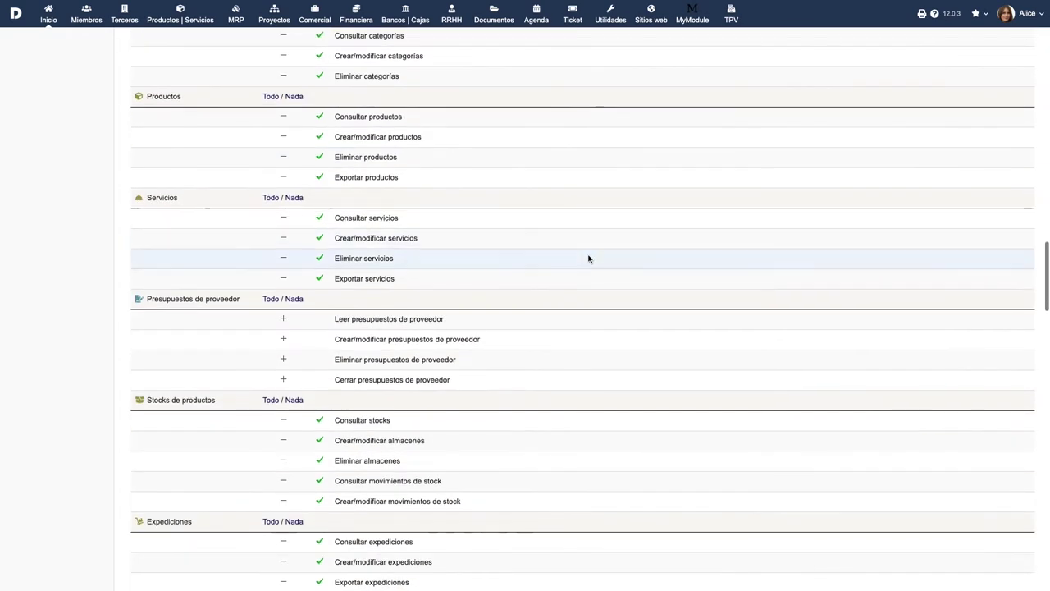
left_click(271, 299)
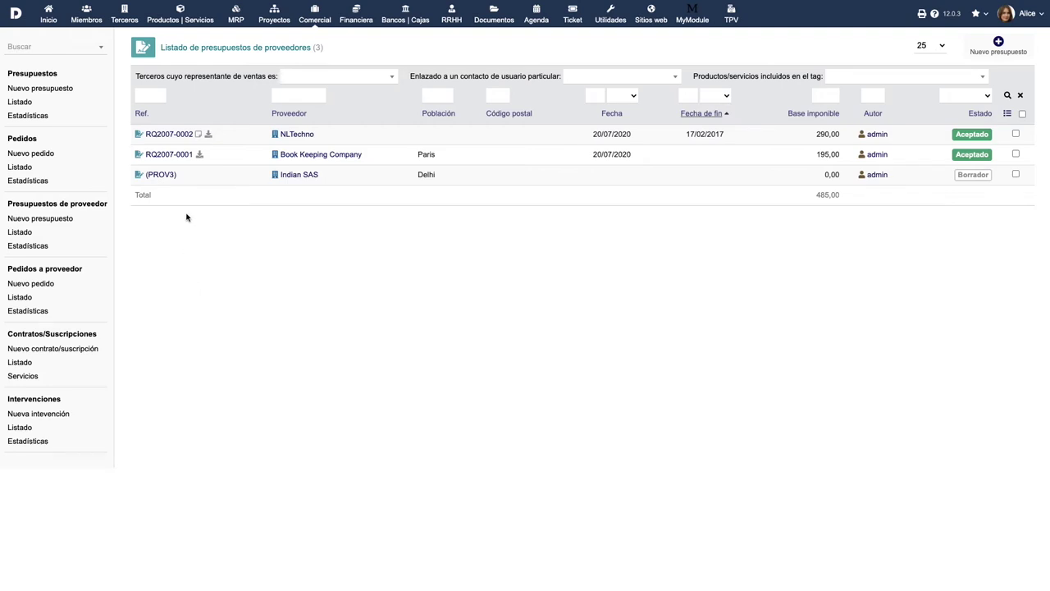
Step: Create a purchase order from the accepted NLTechno quotation RQ2007-0002
left_click(169, 136)
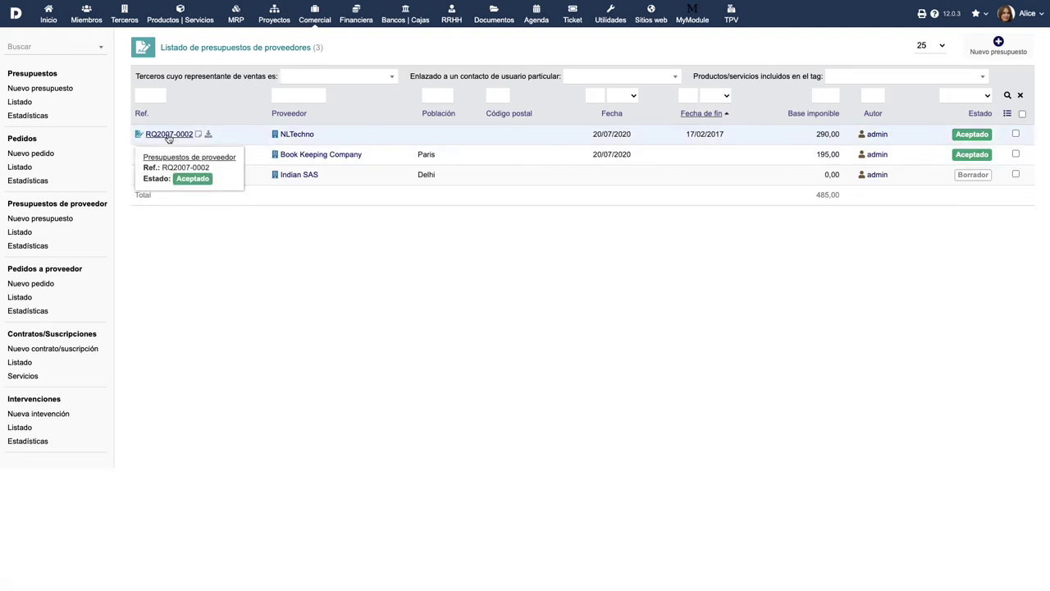
left_click(807, 345)
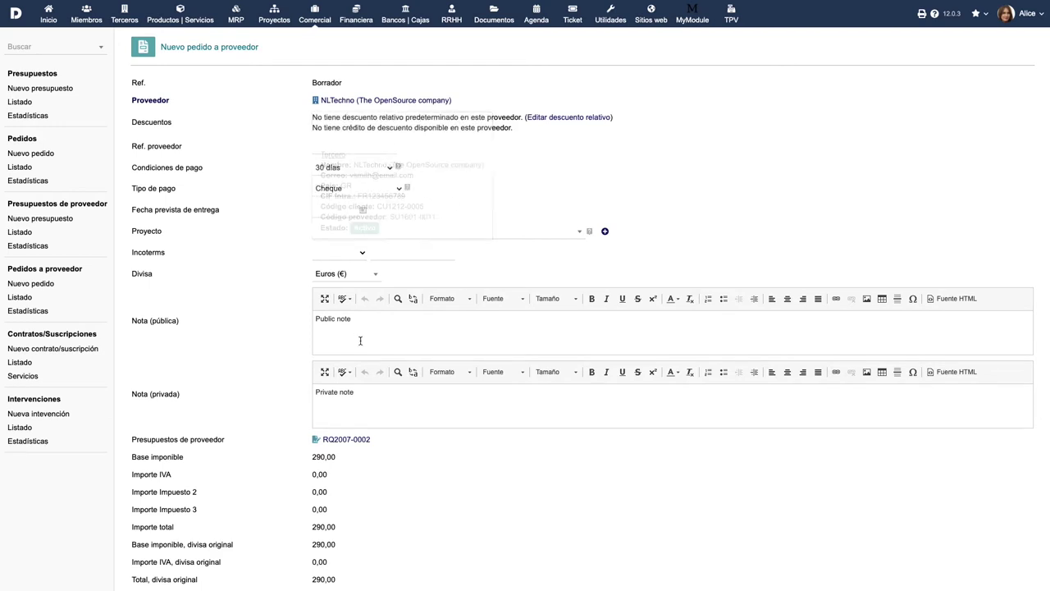
Step: Assign the NLTechno order to PROJSHARED, The Global project, and save it as draft PROV21
scroll(373, 465, "down", 3)
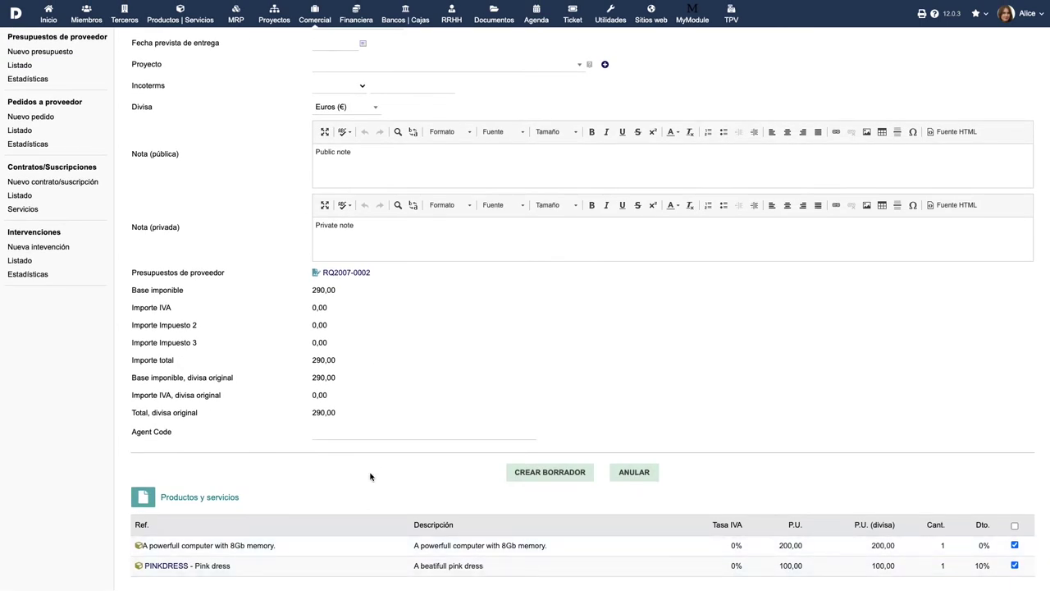
scroll(370, 477, "up", 3)
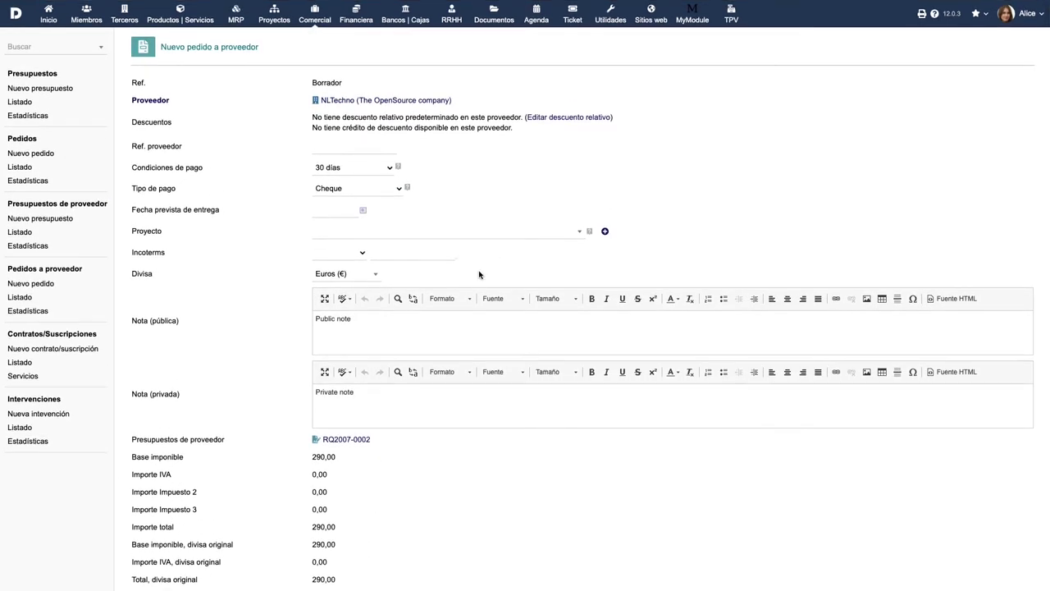
left_click(508, 233)
scroll(435, 353, "down", 1)
left_click(417, 453)
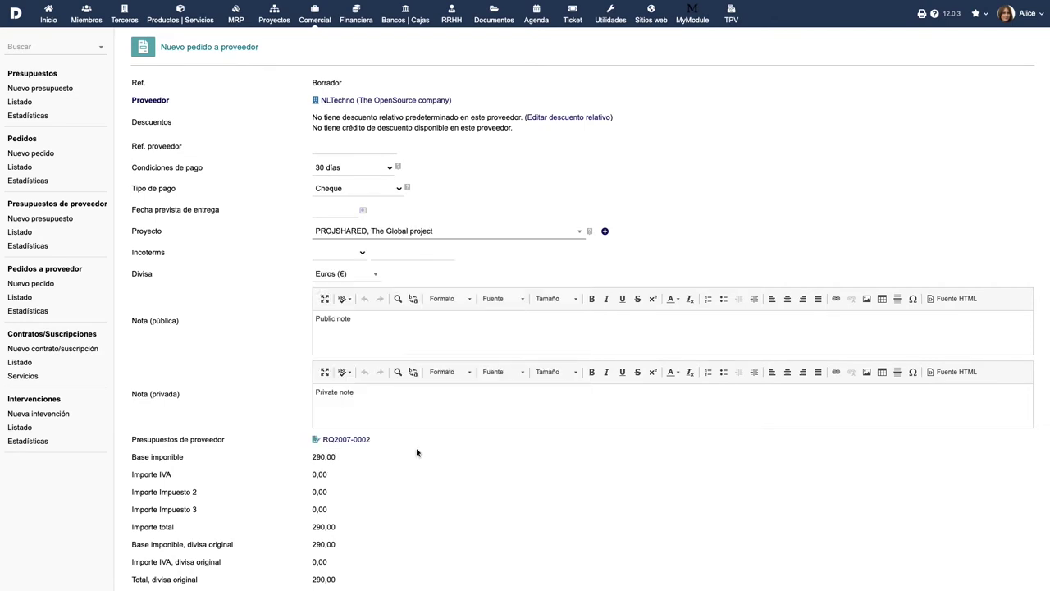
scroll(563, 462, "down", 3)
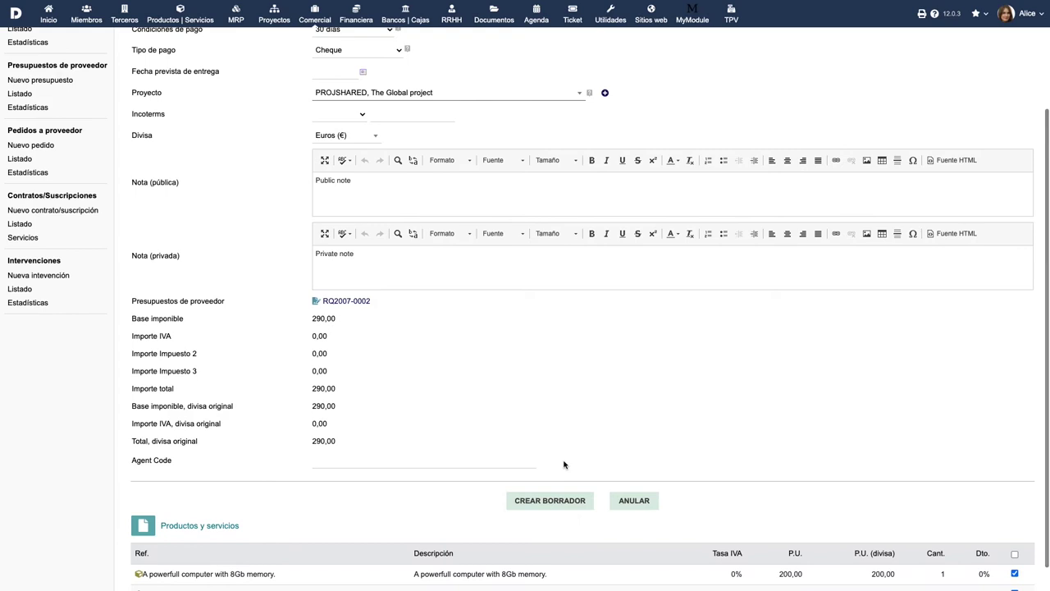
left_click(550, 501)
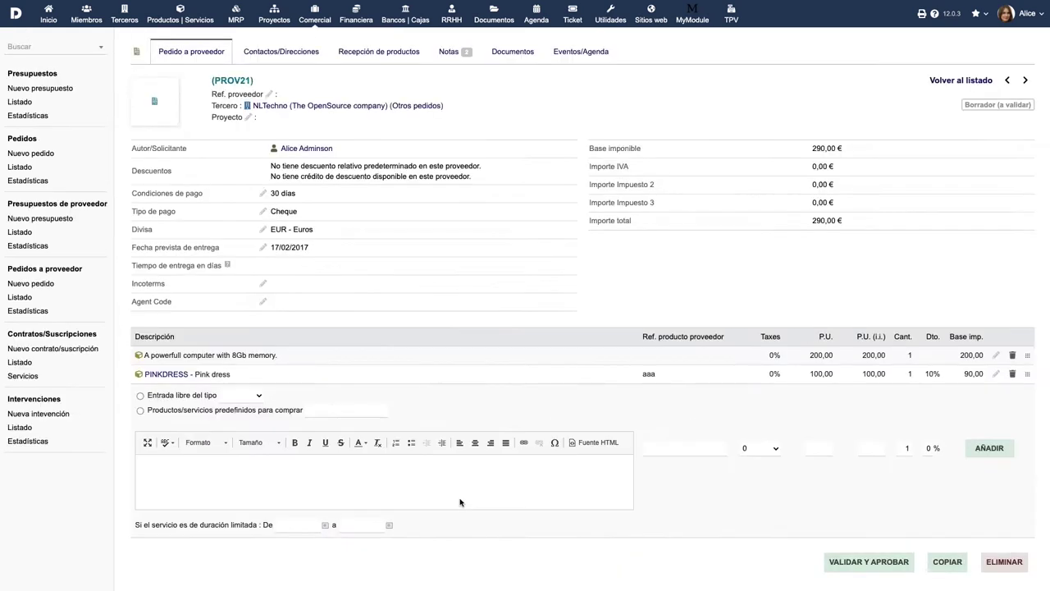
Step: Link draft PROV21 to order PROV93 under Objetos relacionados
scroll(509, 497, "down", 5)
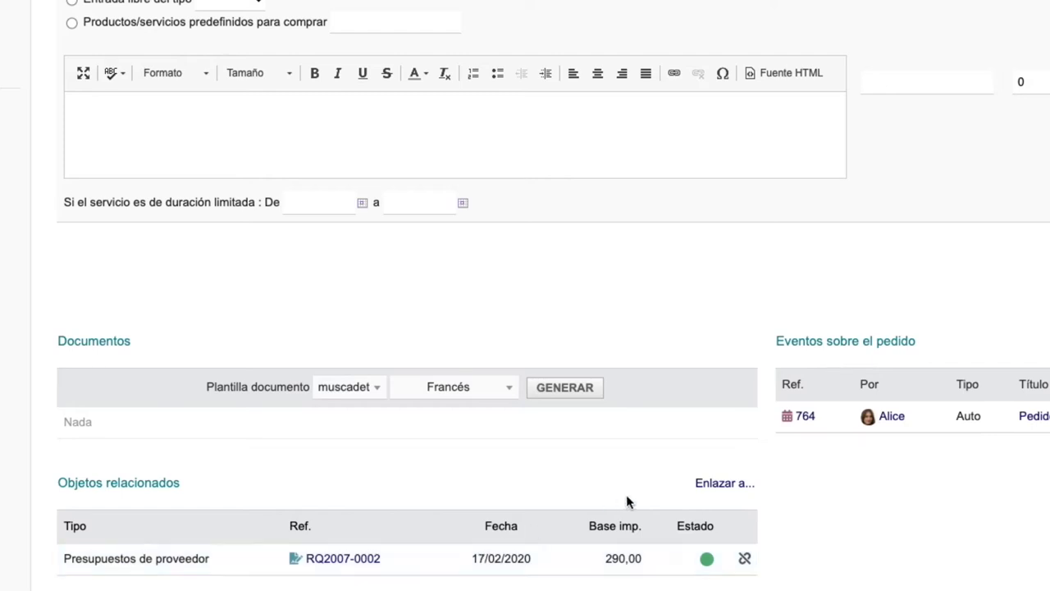
left_click(725, 488)
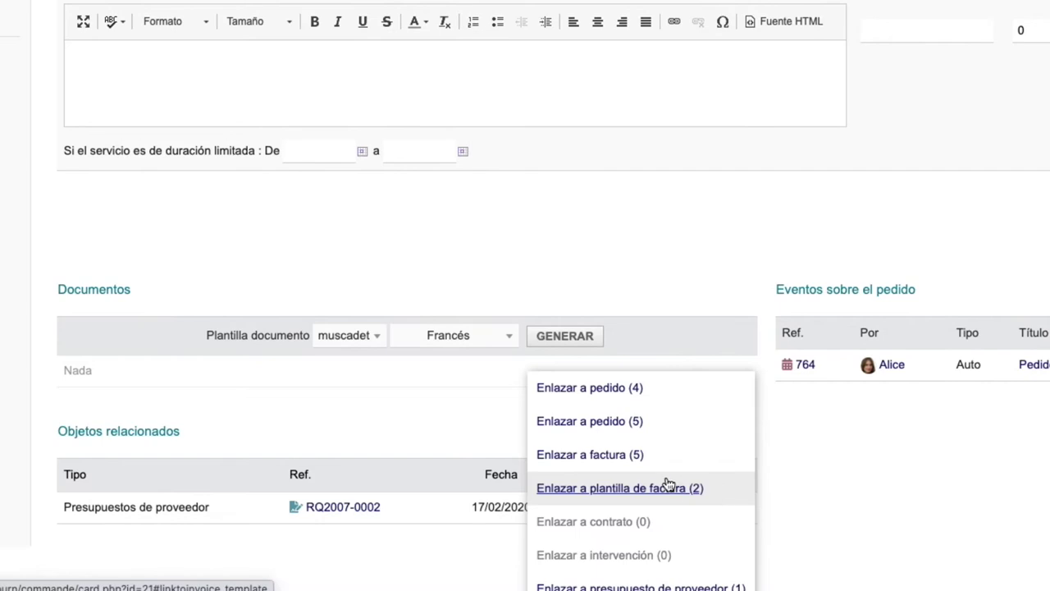
left_click(614, 433)
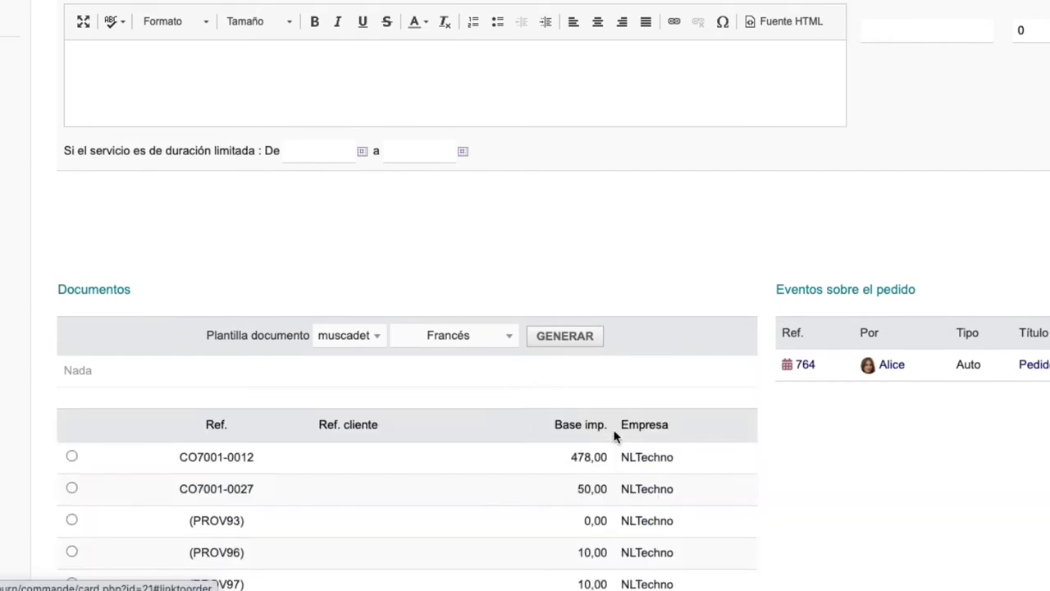
scroll(486, 489, "down", 2)
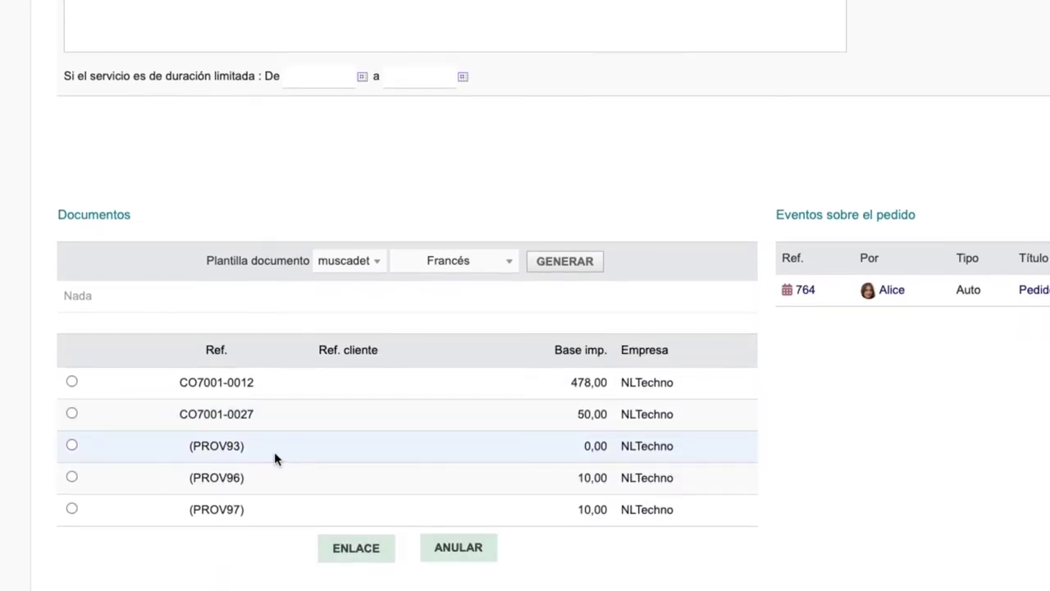
left_click(72, 446)
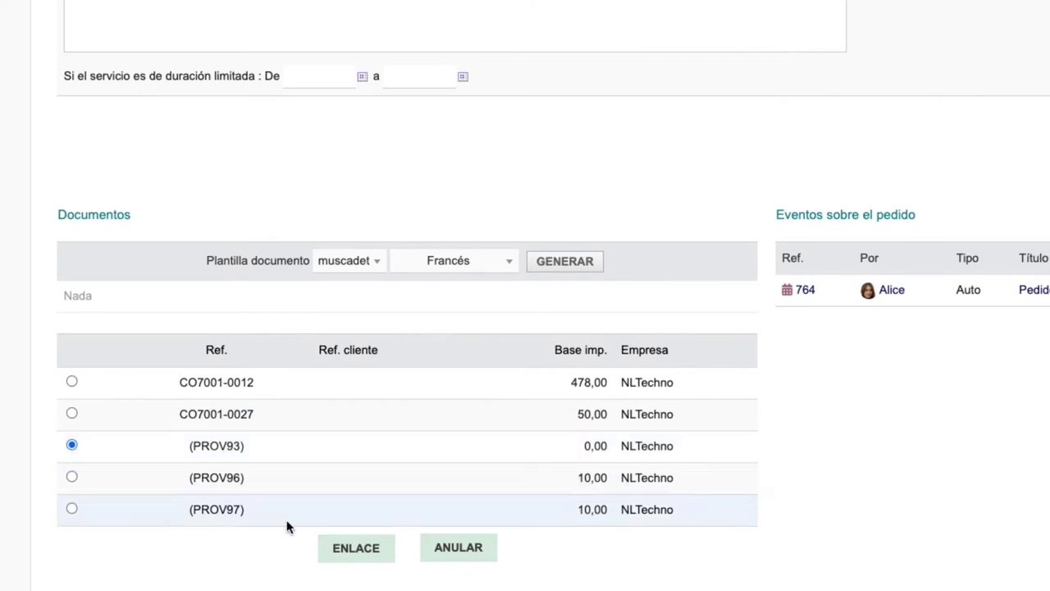
left_click(356, 547)
scroll(340, 548, "down", 4)
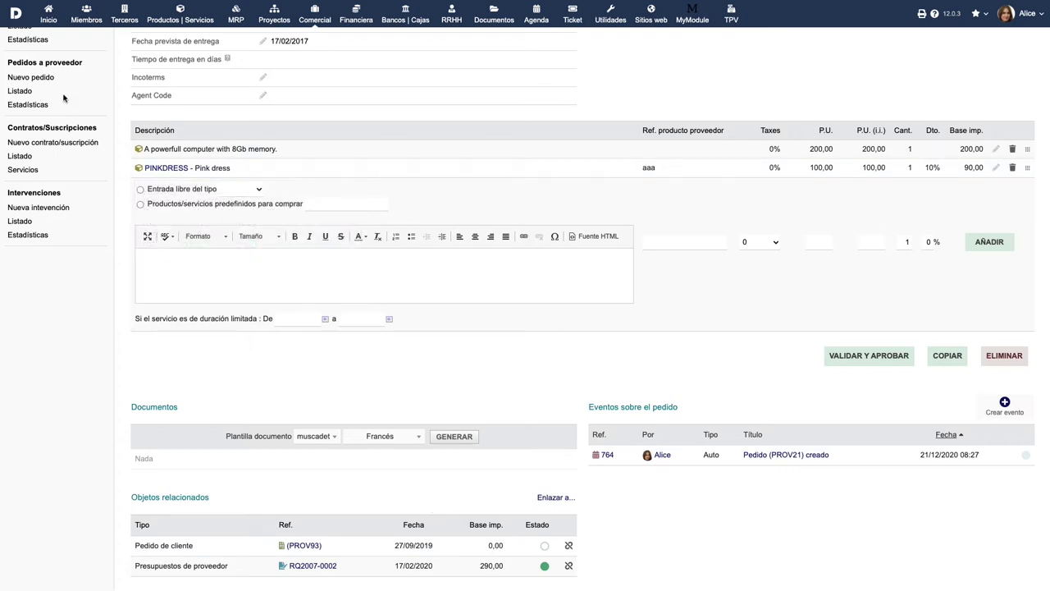
left_click(33, 80)
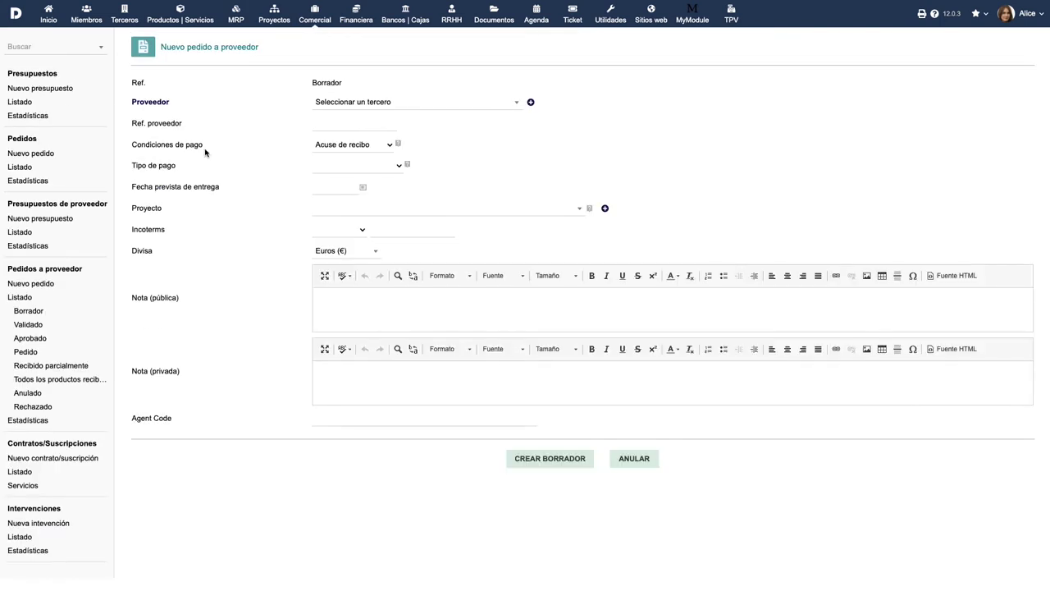
Step: Set supplier Print Company, 30 días payment terms, Efectivo payment and delivery date 21/12/2020
left_click(474, 110)
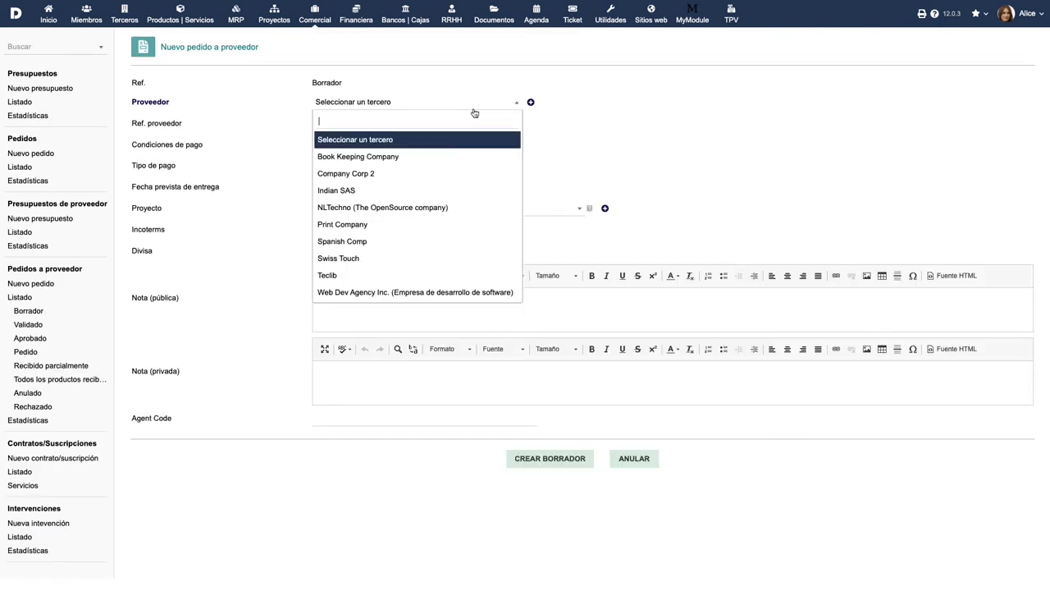
left_click(409, 224)
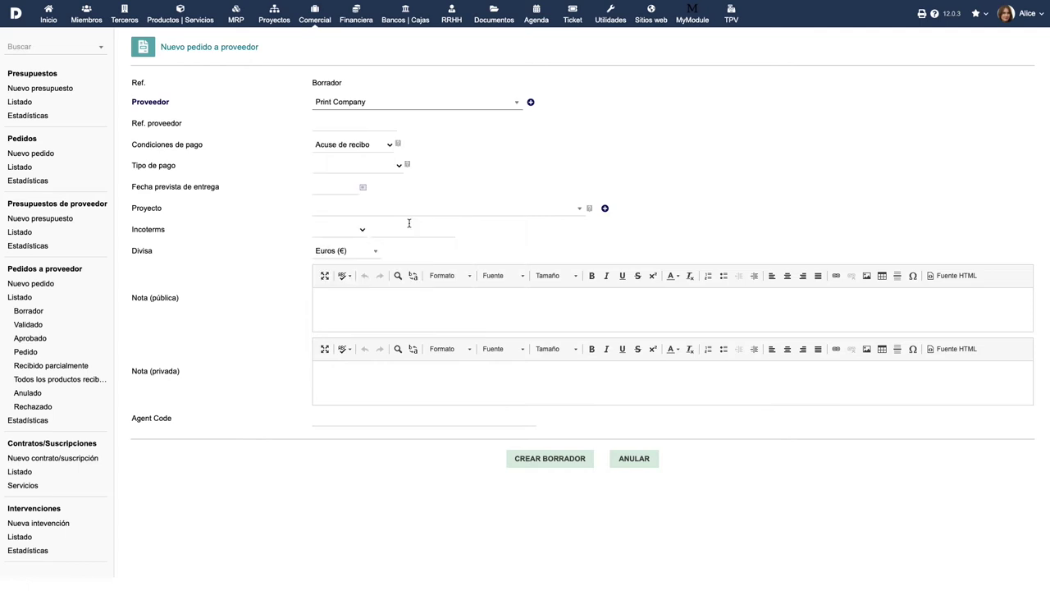
left_click(391, 146)
left_click(385, 153)
left_click(399, 165)
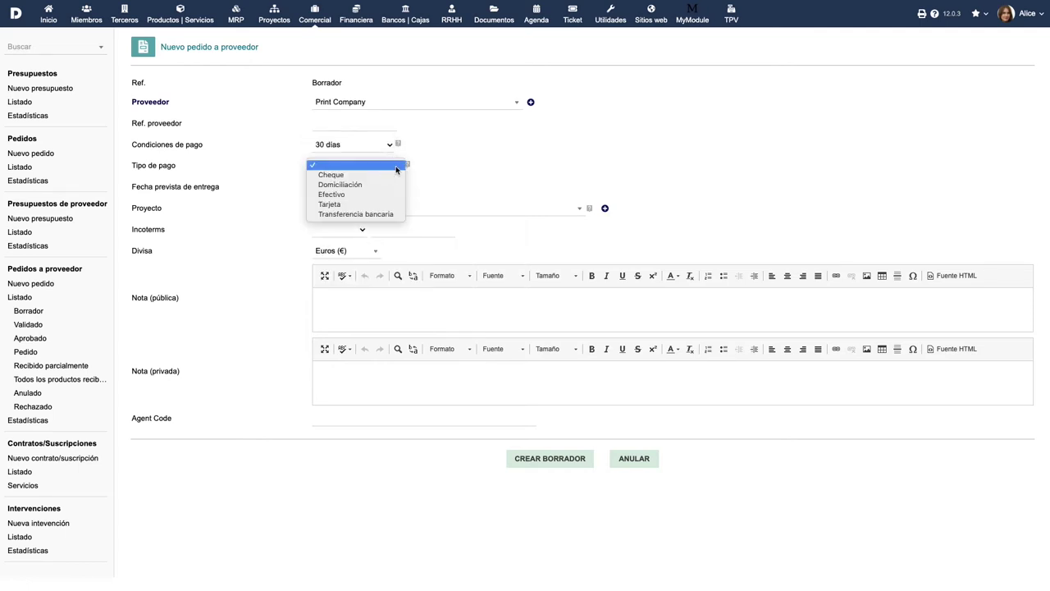
left_click(389, 195)
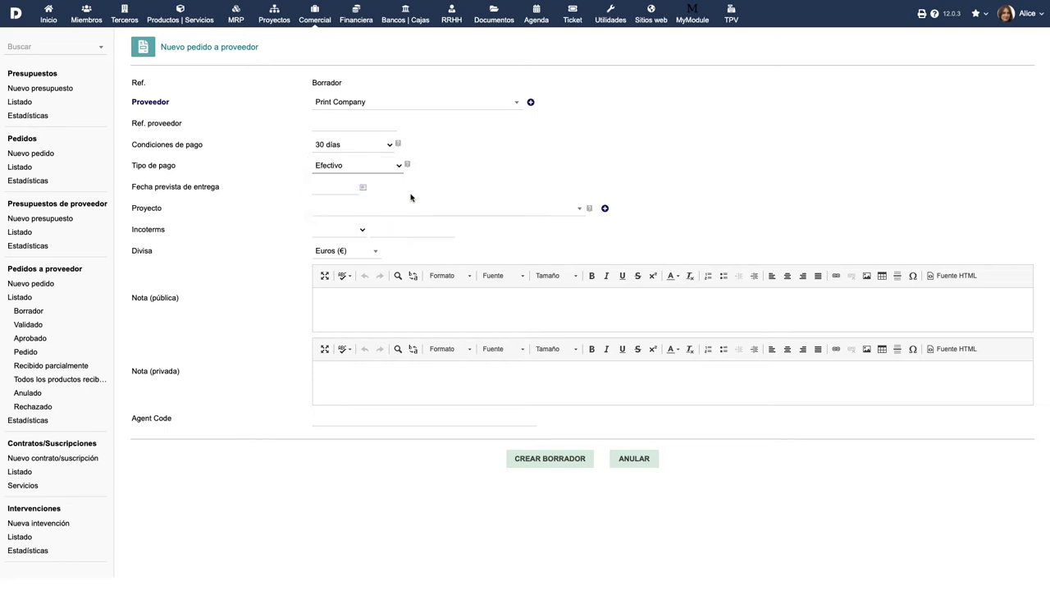
left_click(364, 187)
left_click(325, 281)
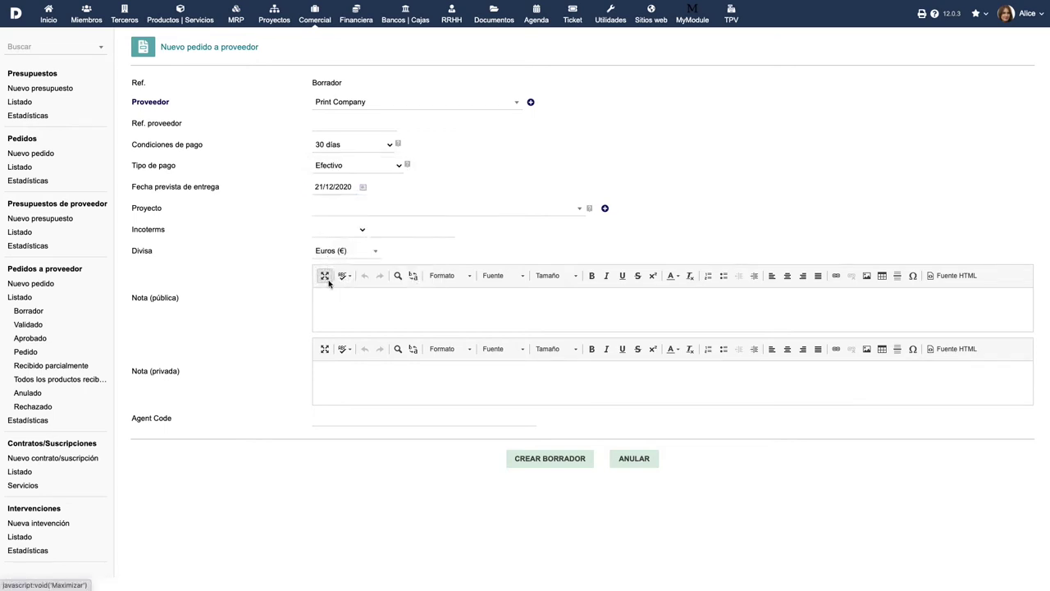
Step: Assign project PROJSHARED, The Global project, keep Euros, and create draft order PROV22
left_click(472, 216)
scroll(447, 304, "down", 1)
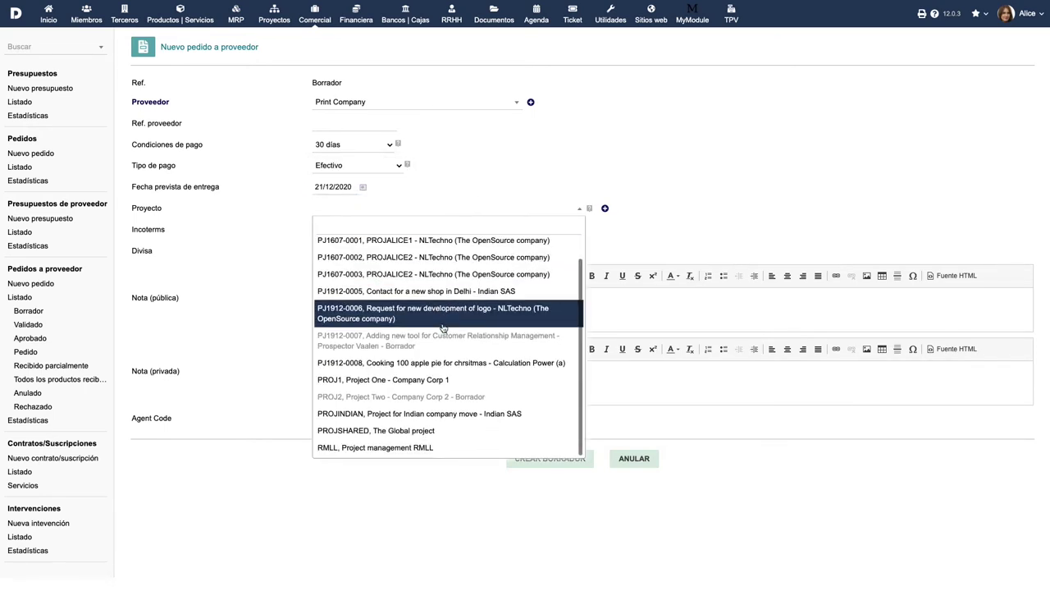
left_click(405, 429)
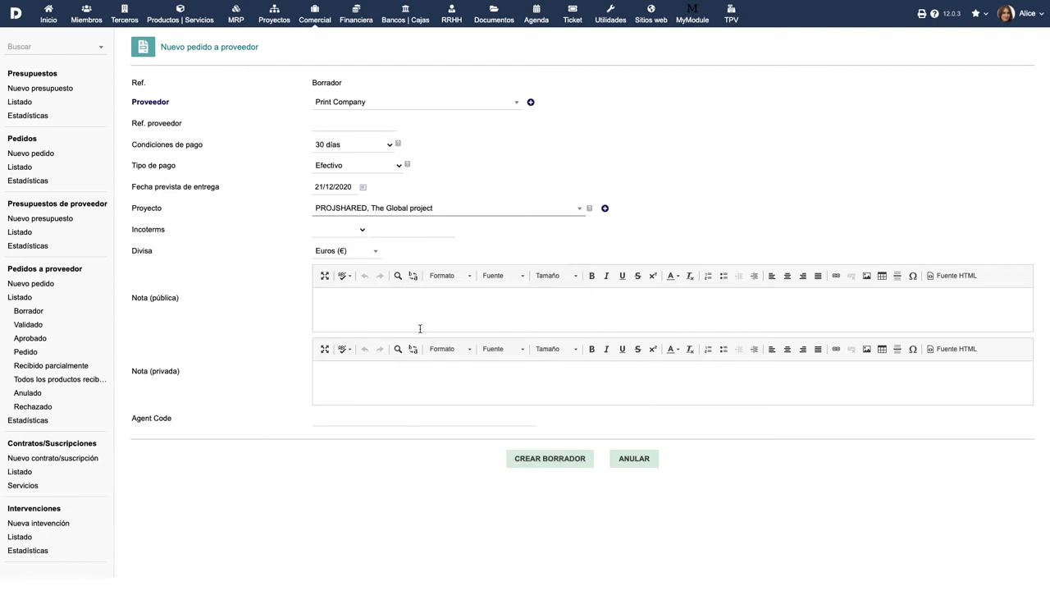
left_click(359, 251)
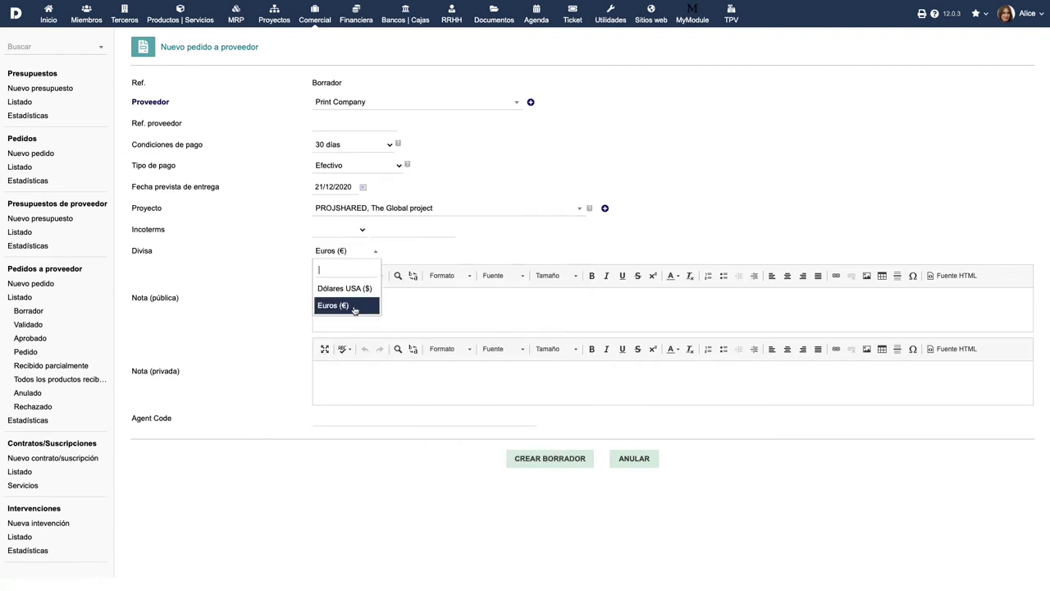
left_click(354, 307)
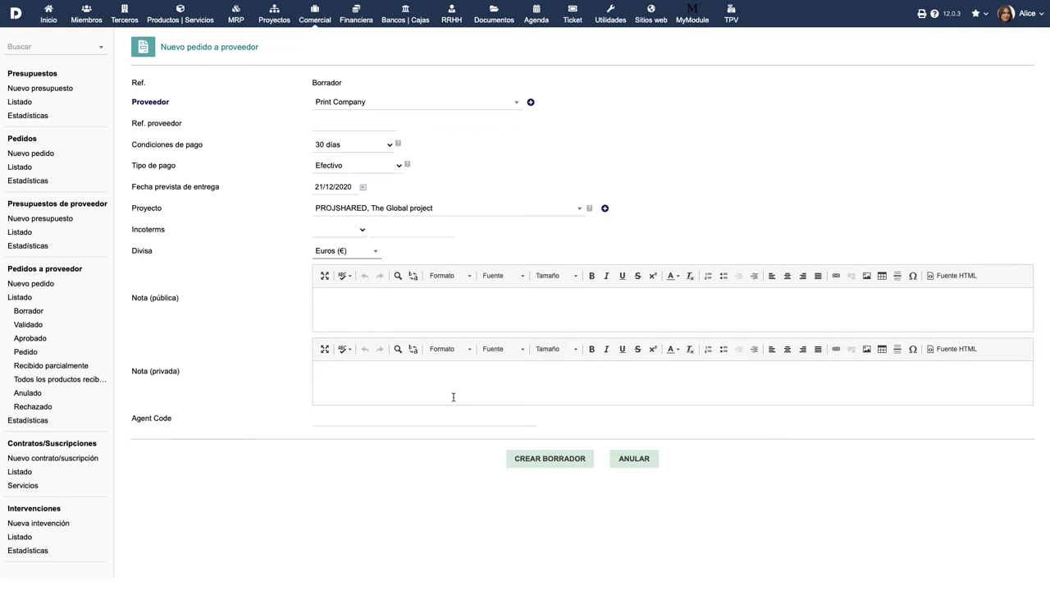
left_click(555, 462)
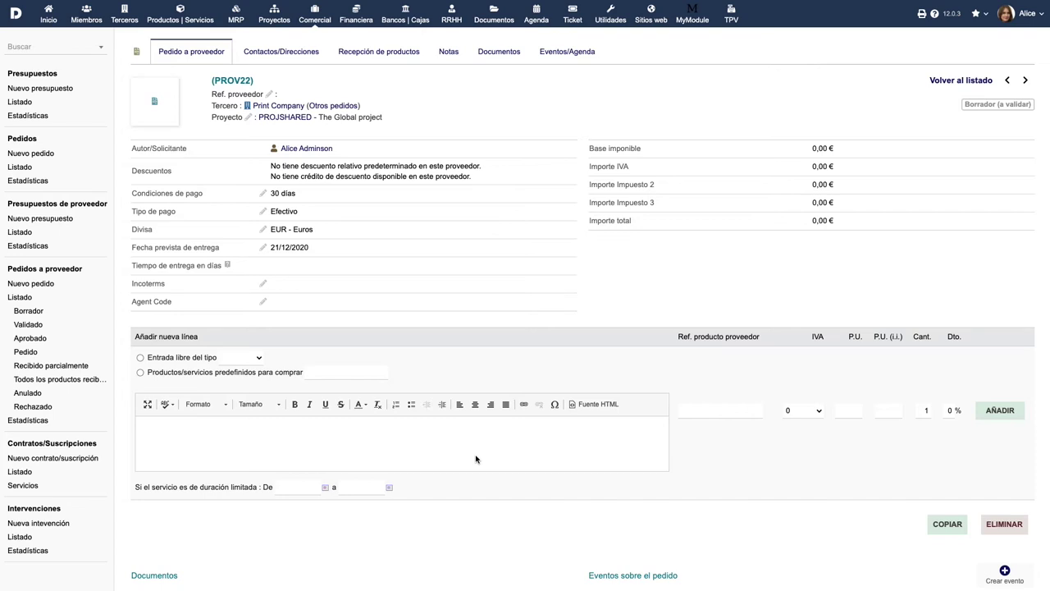
Step: Add a 19% VAT service line 'Diseño' at 999,00
left_click(141, 358)
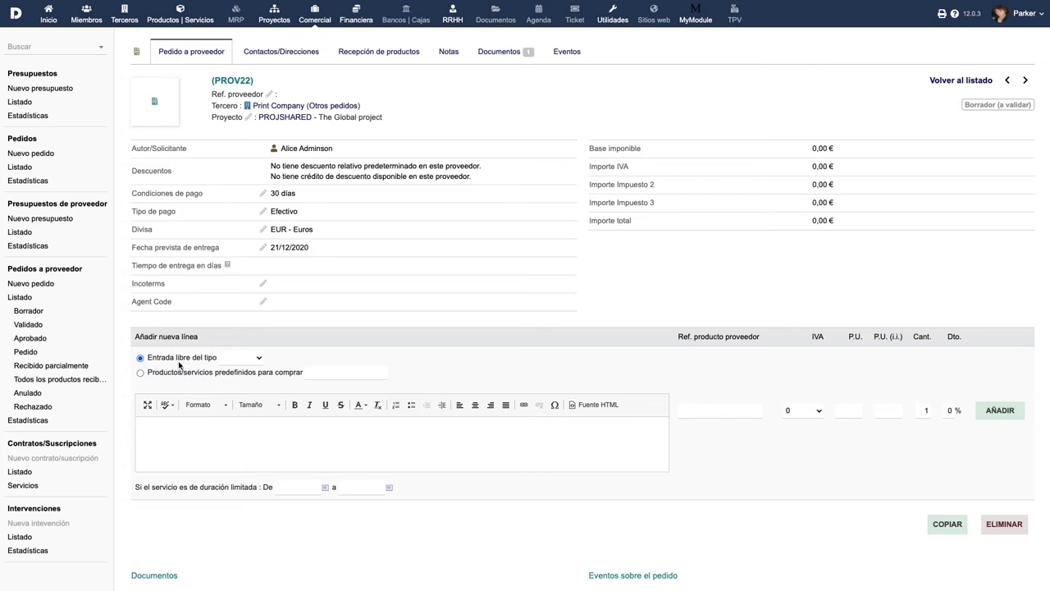
left_click(253, 363)
left_click(247, 376)
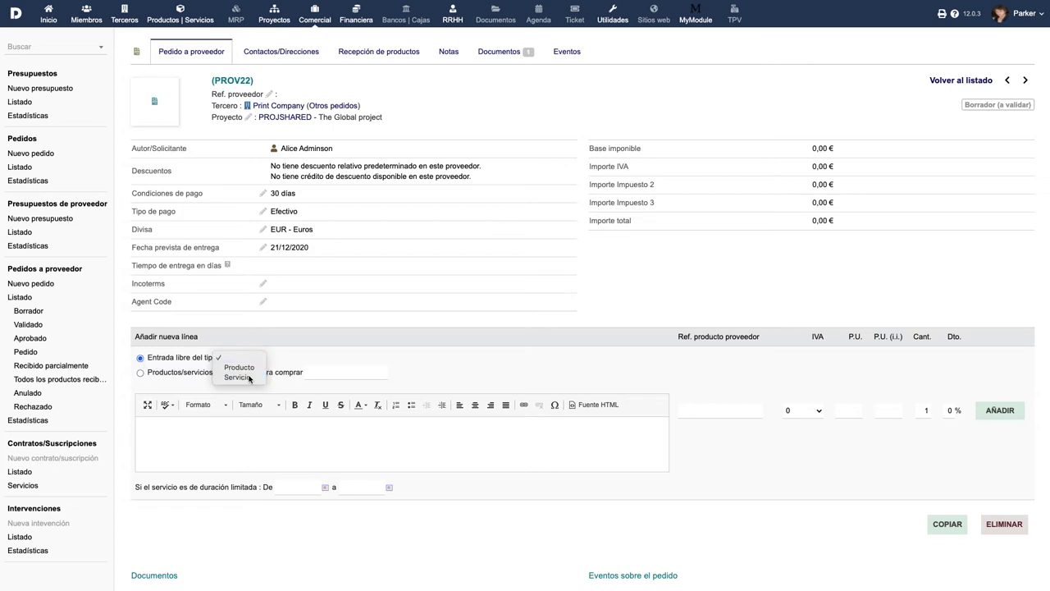
left_click(299, 435)
type("Diseño")
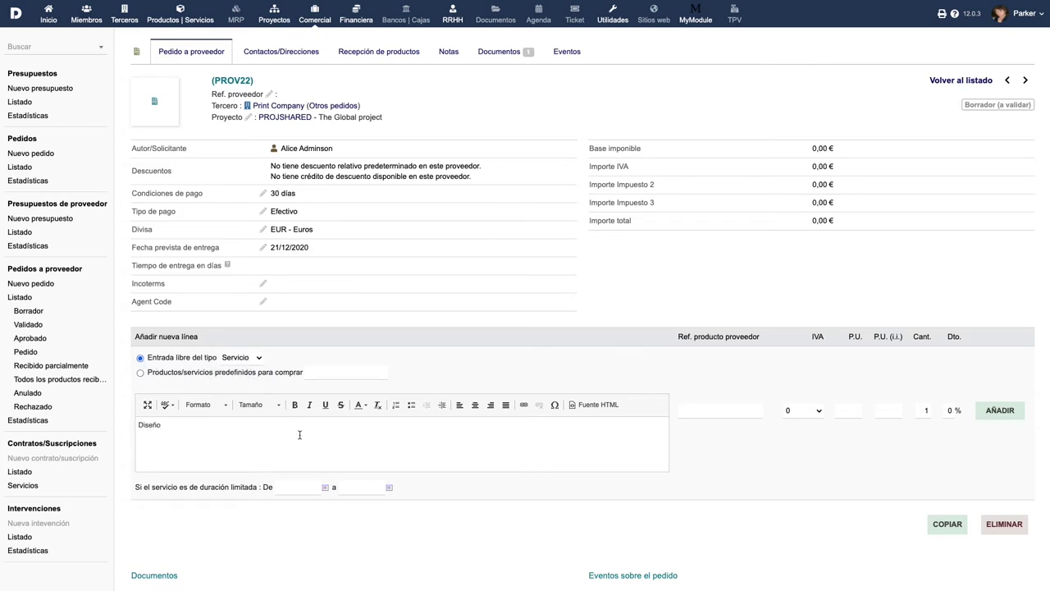
left_click(809, 414)
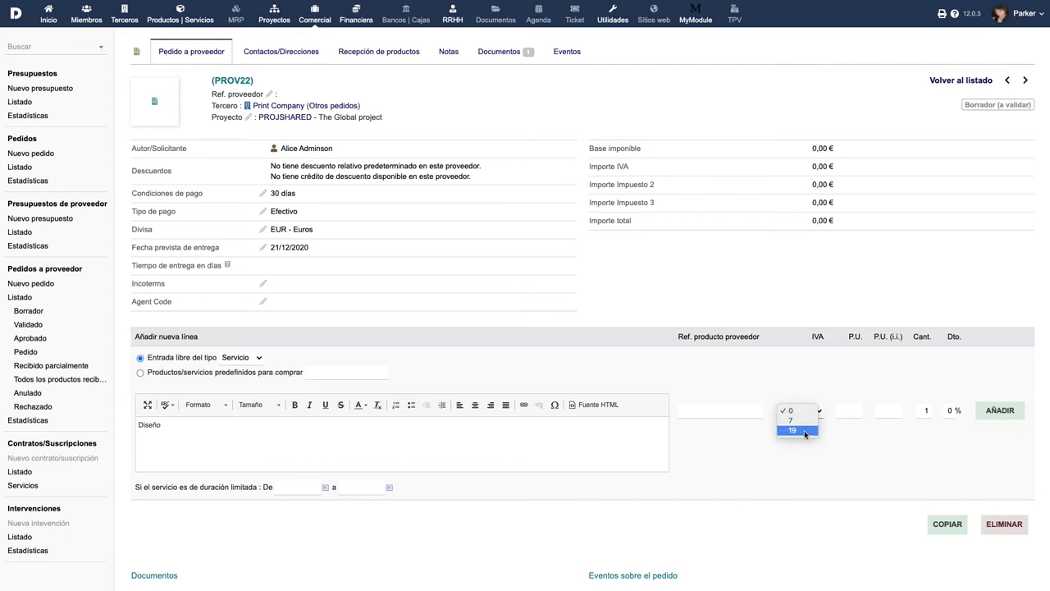
left_click(792, 430)
left_click(844, 410)
type("999")
left_click(988, 412)
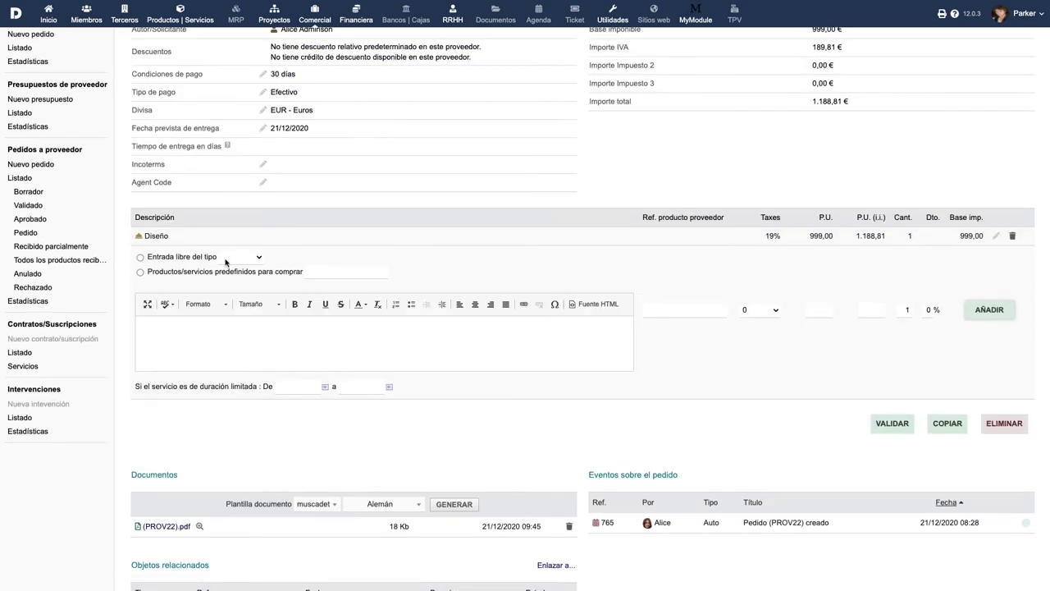
Step: Add a 19% VAT service line 'Desarrollo de Software' at 2.999,00
left_click(141, 257)
left_click(245, 258)
left_click(244, 277)
left_click(236, 335)
type("Desarrollo de Software")
left_click(770, 308)
left_click(762, 328)
left_click(820, 309)
type("2999")
left_click(988, 311)
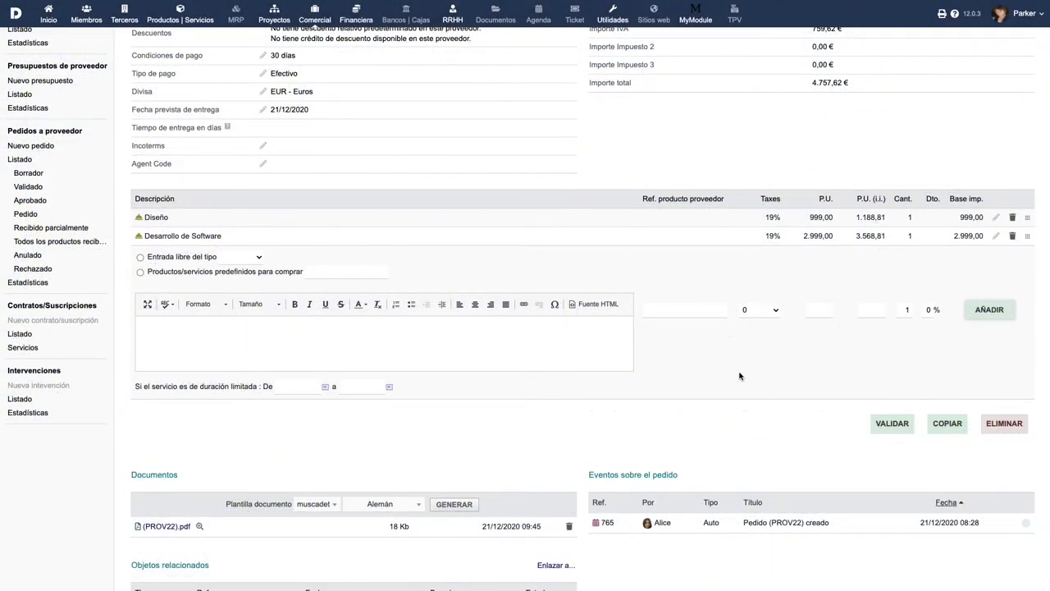
Step: Validate the draft as CF2012-0009 and approve it, confirming both prompts with Sí
left_click(894, 431)
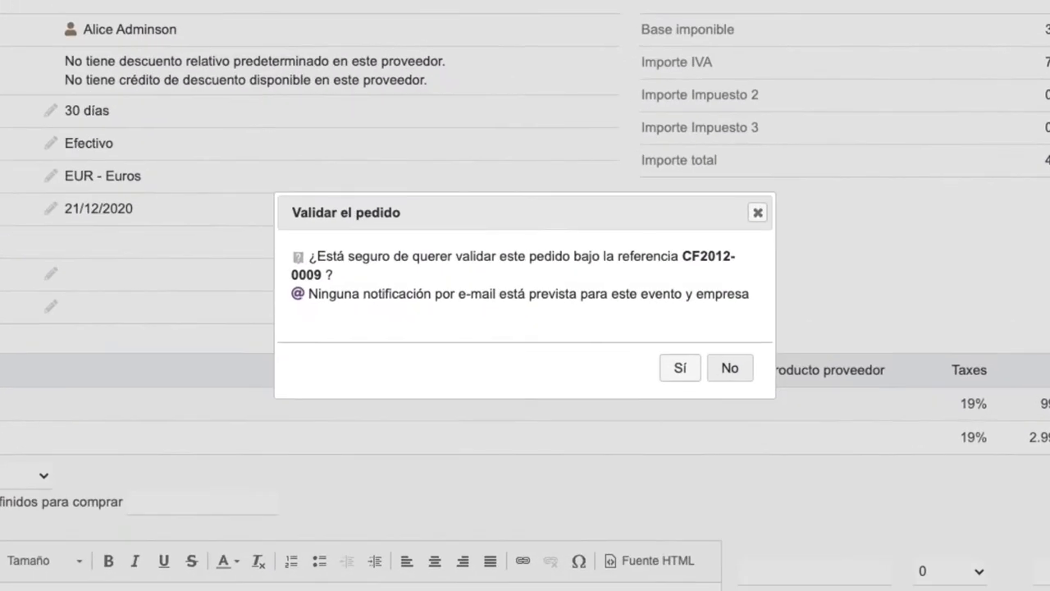
left_click(680, 371)
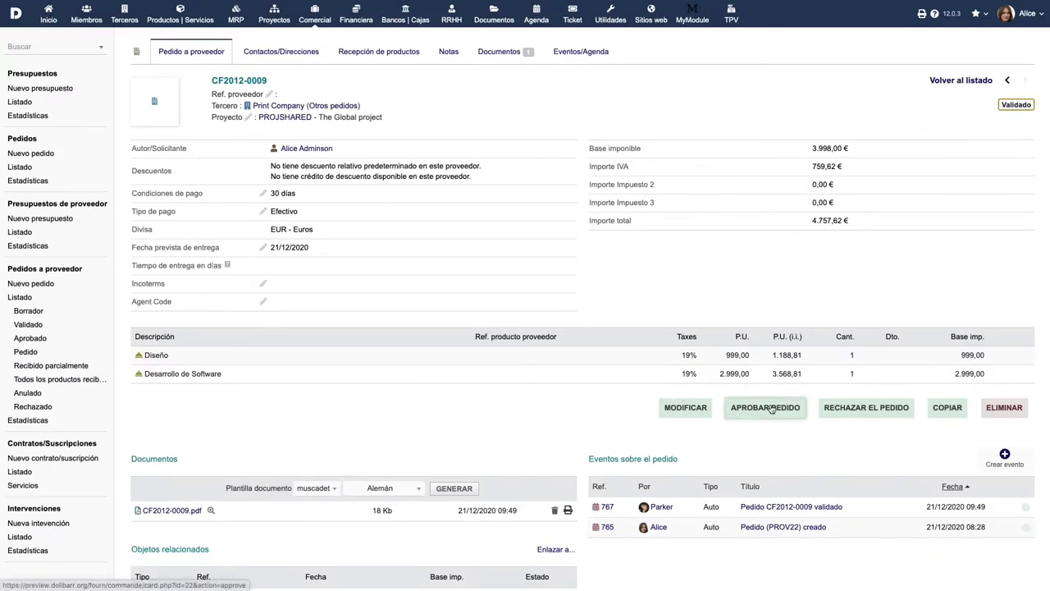
left_click(771, 408)
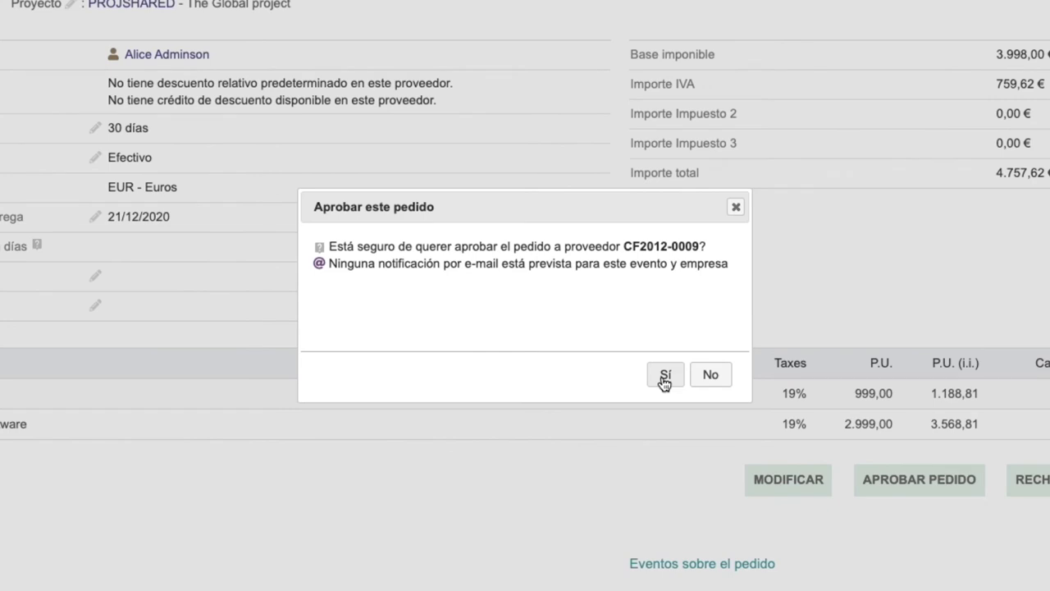
left_click(664, 377)
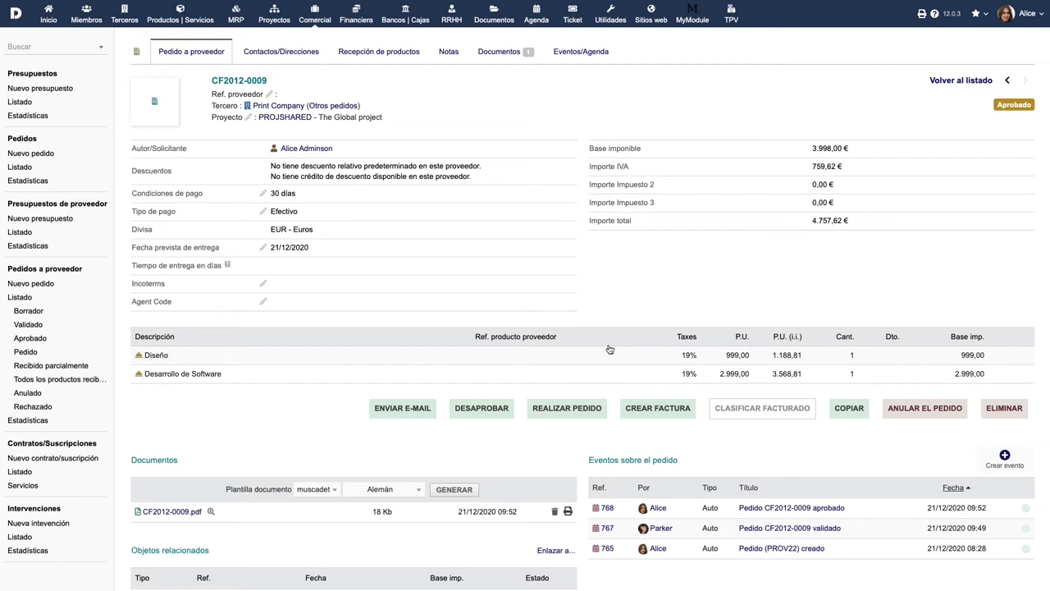
Step: E-mail order CF2012-0009 with its PDF to Print Company, adding an extra recipient's e-mail address
scroll(610, 349, "down", 1)
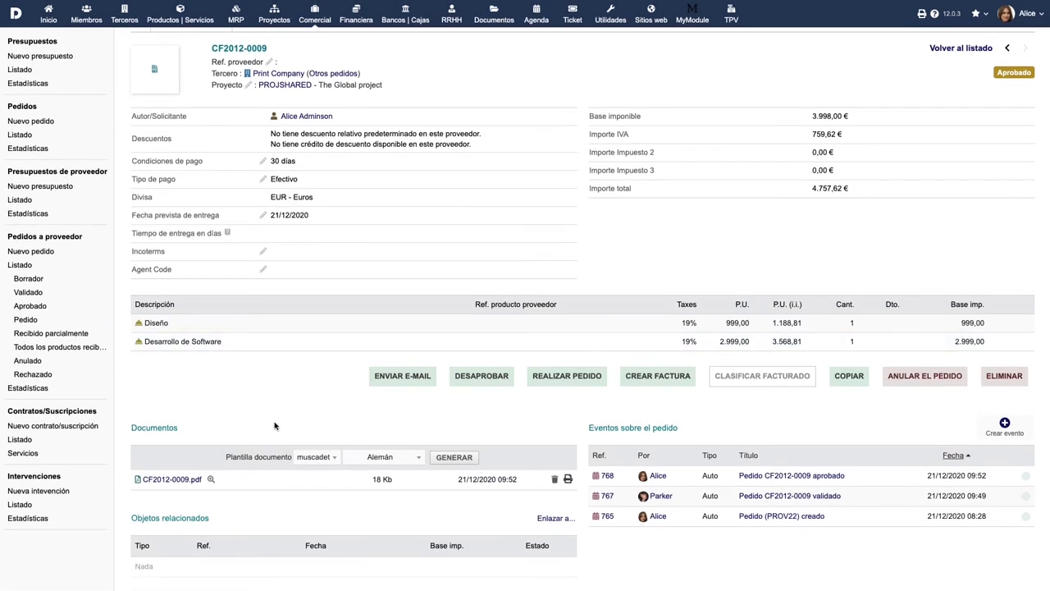
left_click(171, 480)
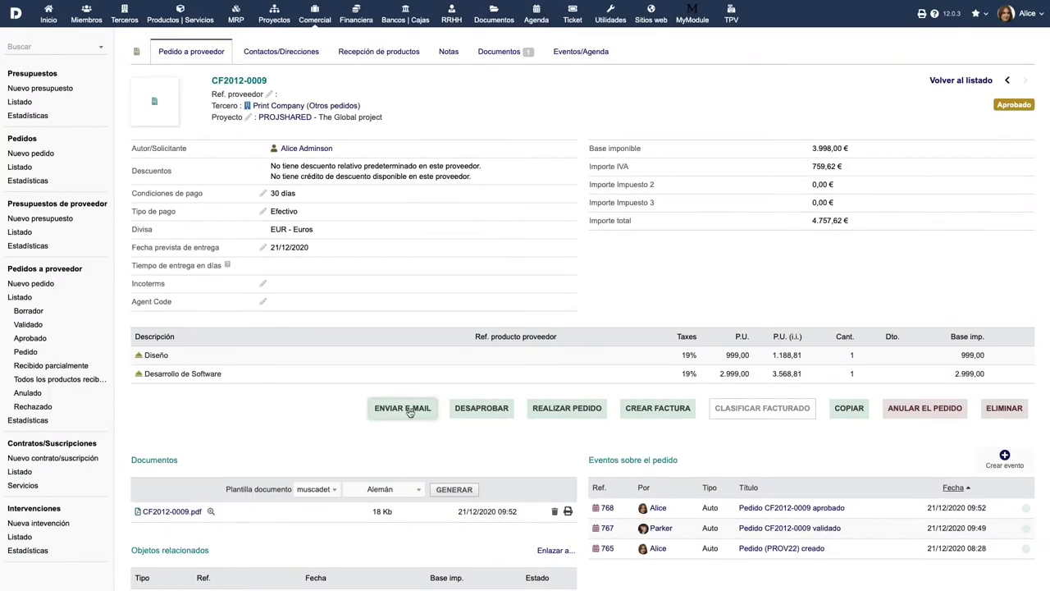
left_click(410, 410)
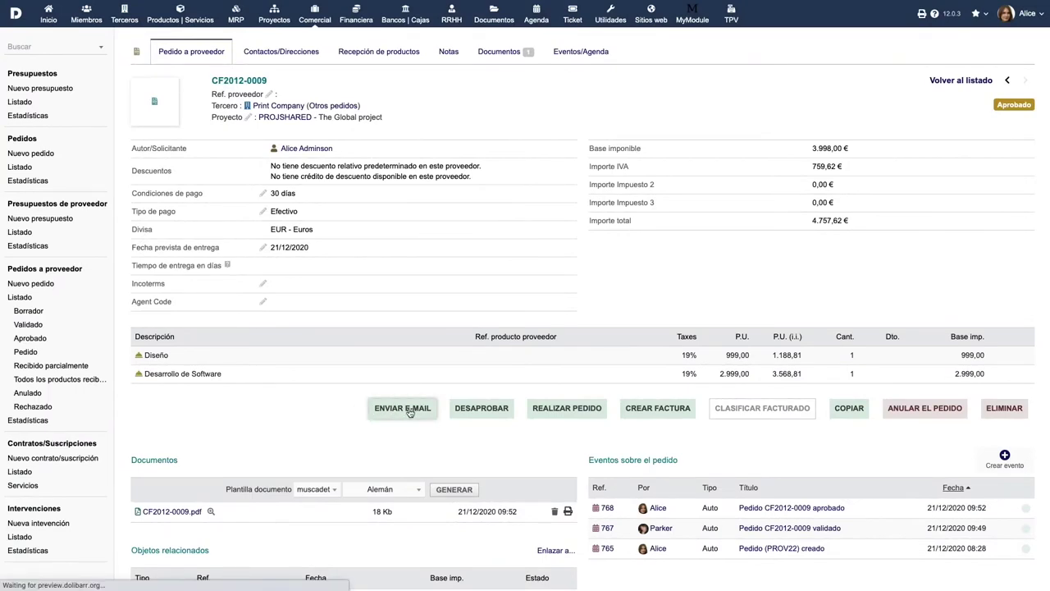
left_click(329, 273)
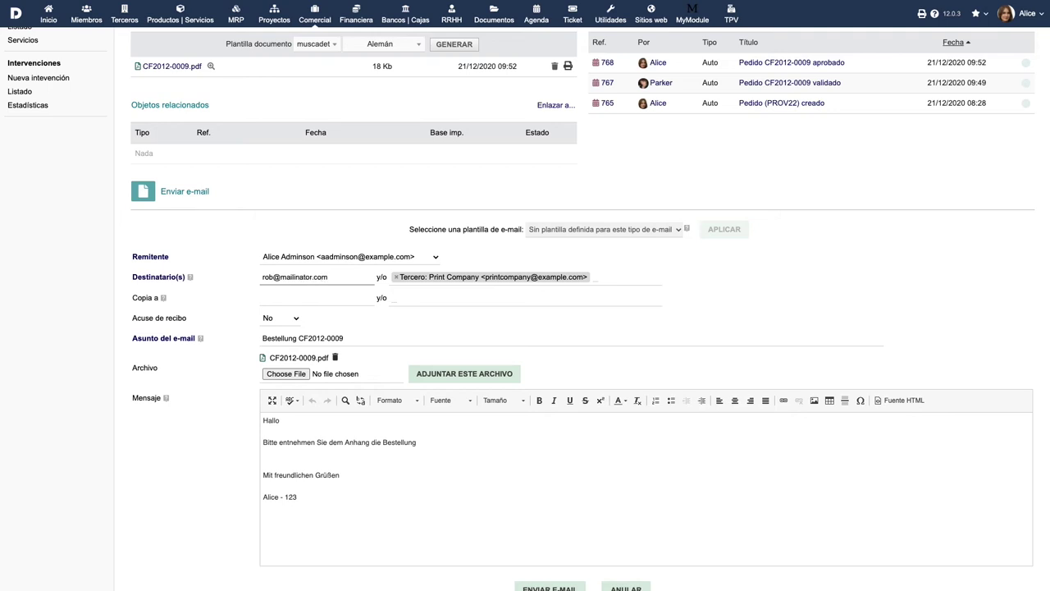
scroll(484, 488, "down", 1)
left_click(548, 550)
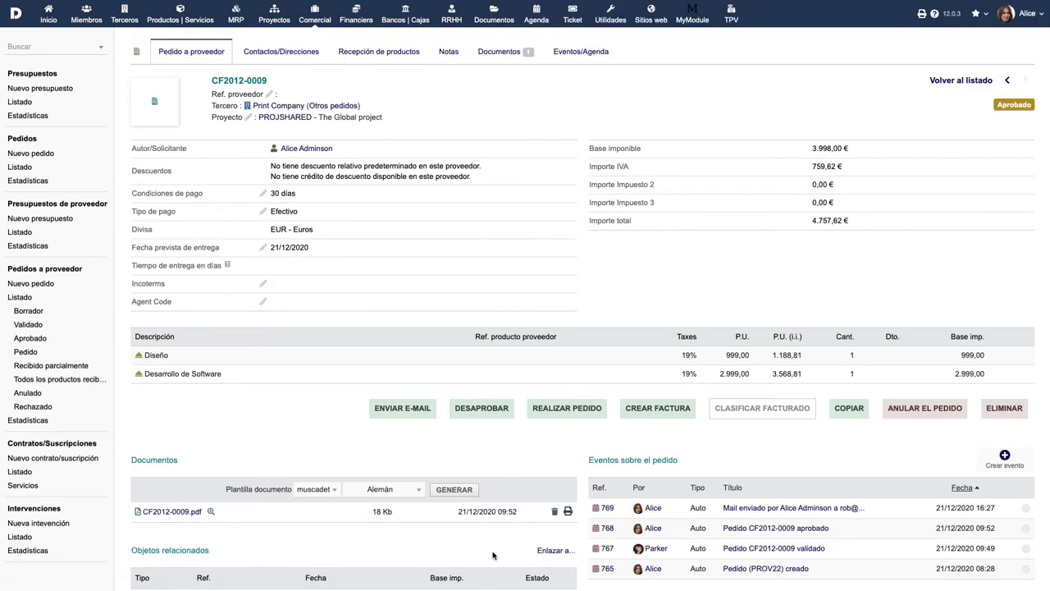
Step: Mark CF2012-0009 as ordered via Correo on 21/12/2020 and confirm
left_click(565, 411)
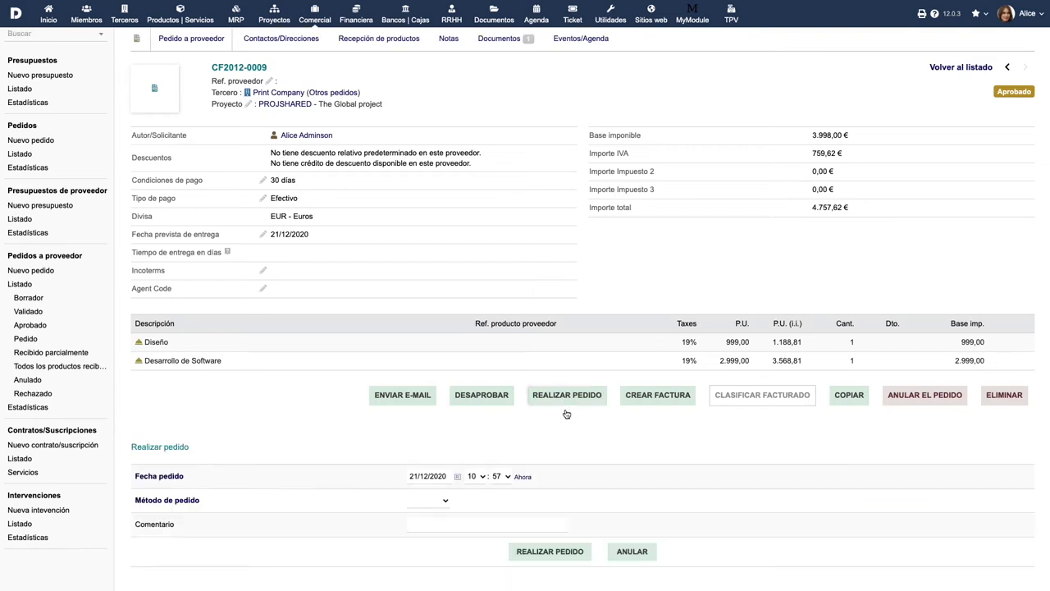
left_click(450, 476)
left_click(422, 444)
left_click(431, 500)
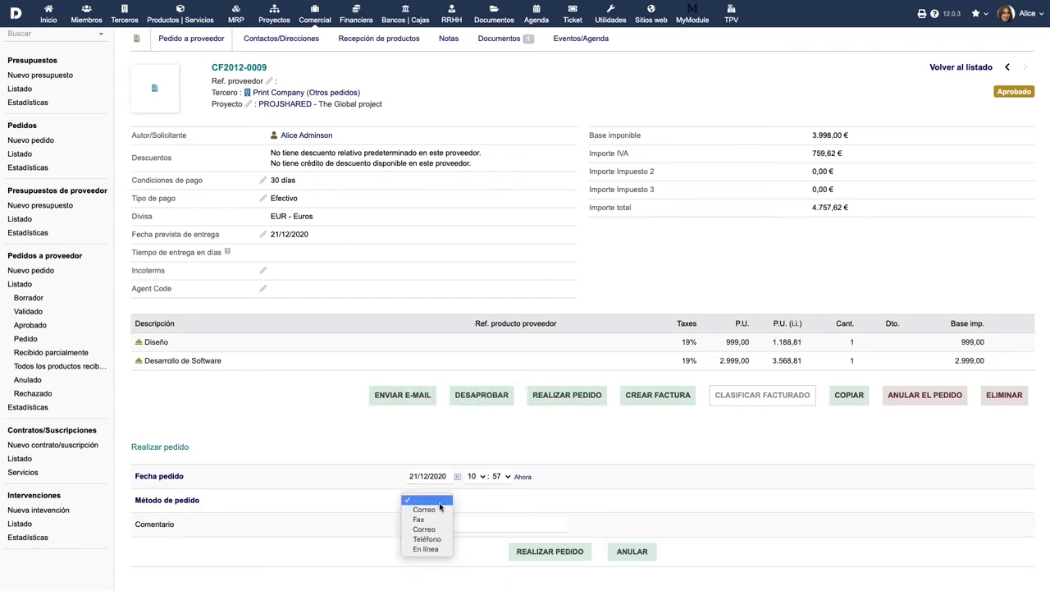
left_click(427, 530)
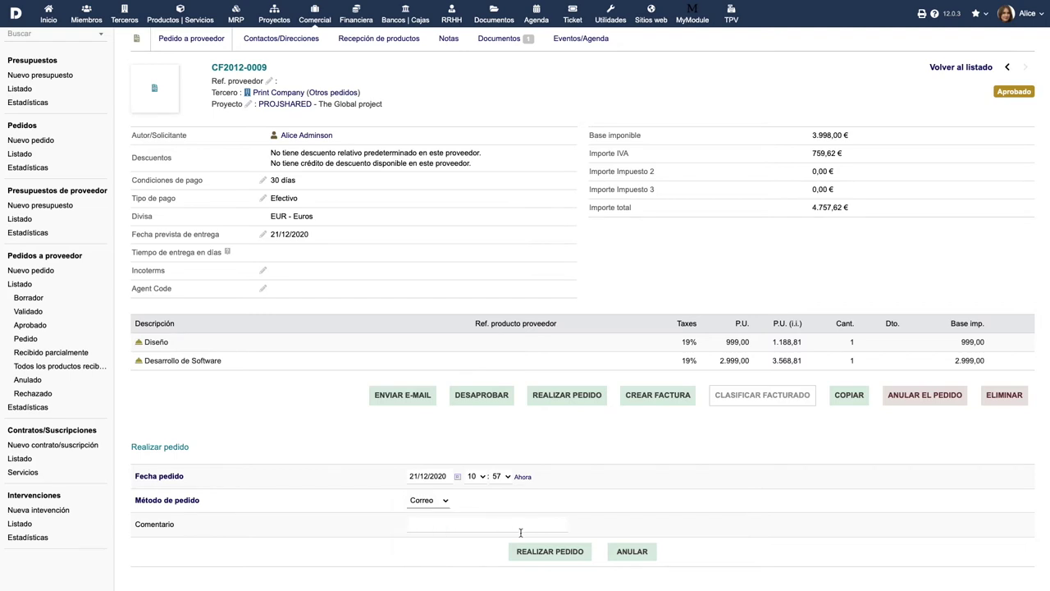
left_click(545, 552)
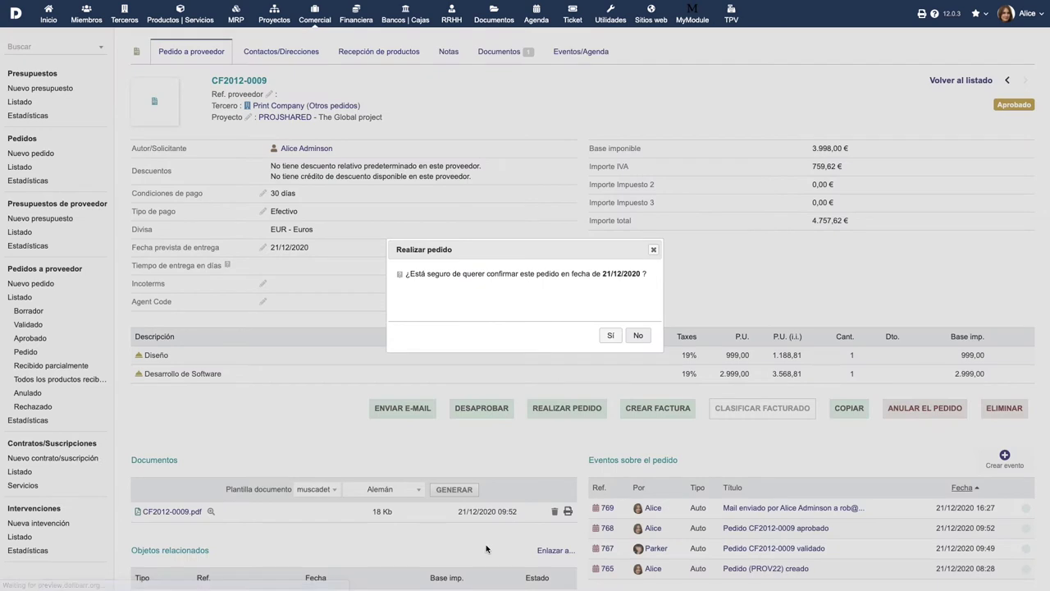
left_click(610, 336)
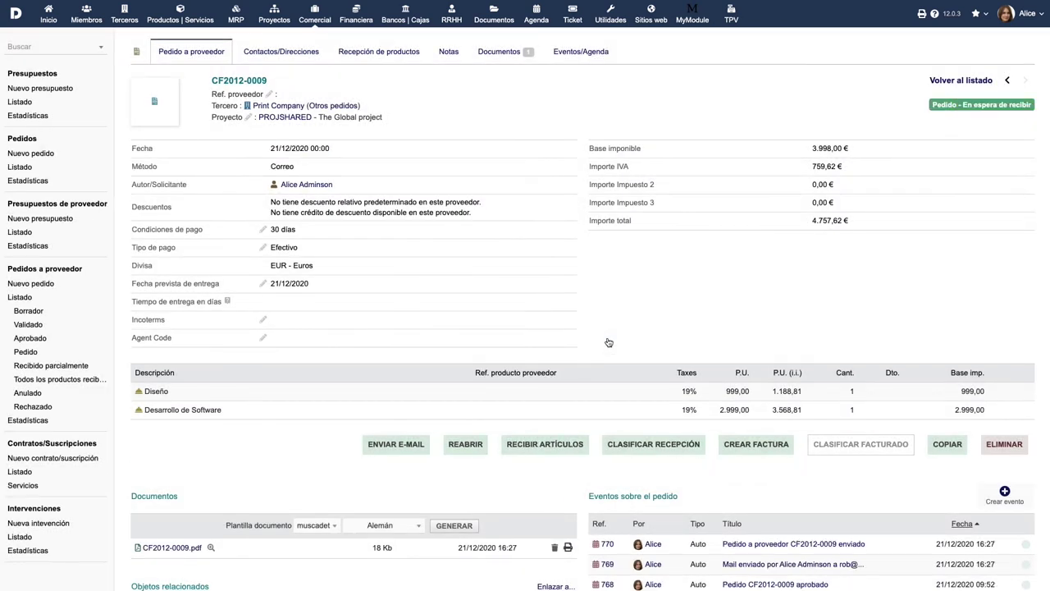
Step: Record a Parcial reception of CF2012-0009 with delivery date 21/12/2020
left_click(647, 445)
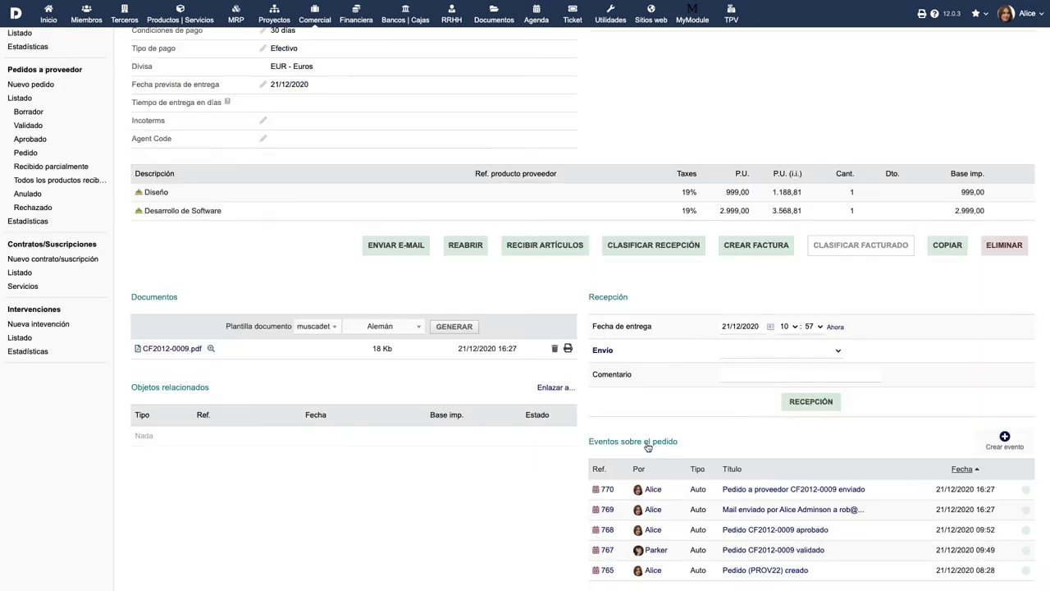
left_click(770, 327)
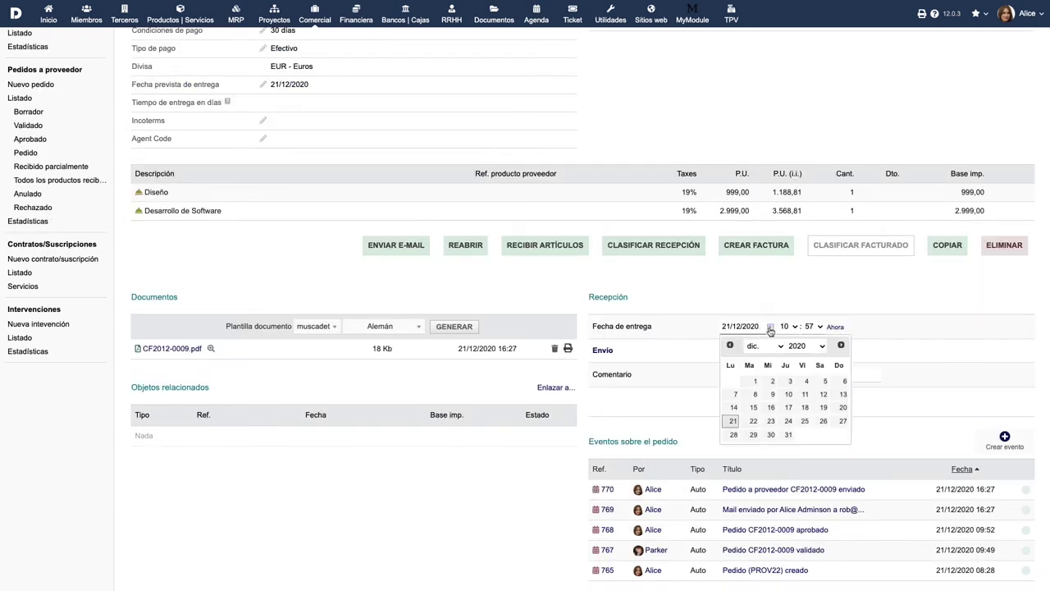
left_click(732, 422)
left_click(827, 350)
left_click(810, 369)
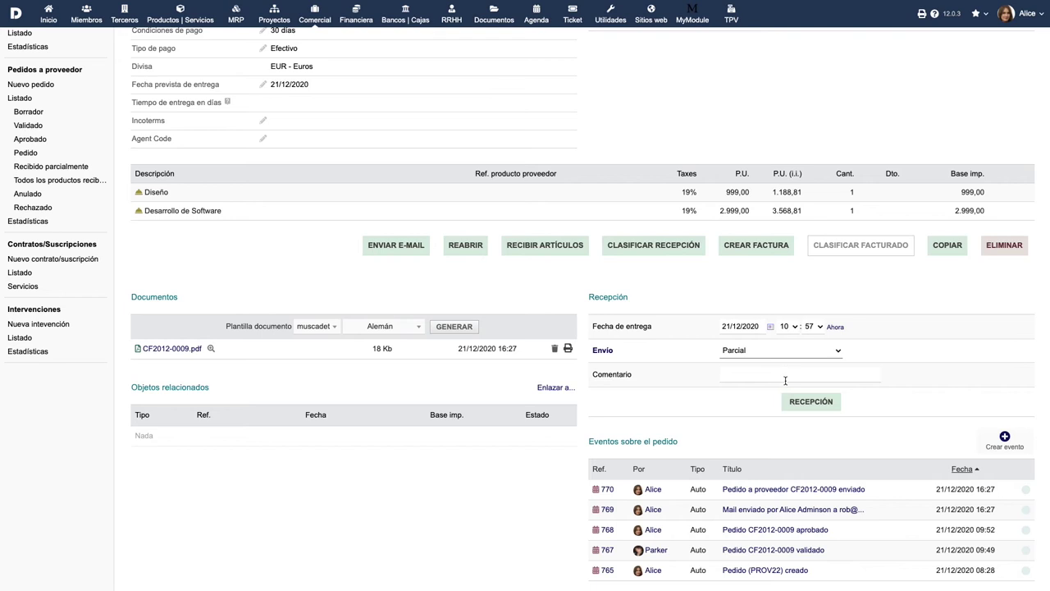
left_click(811, 403)
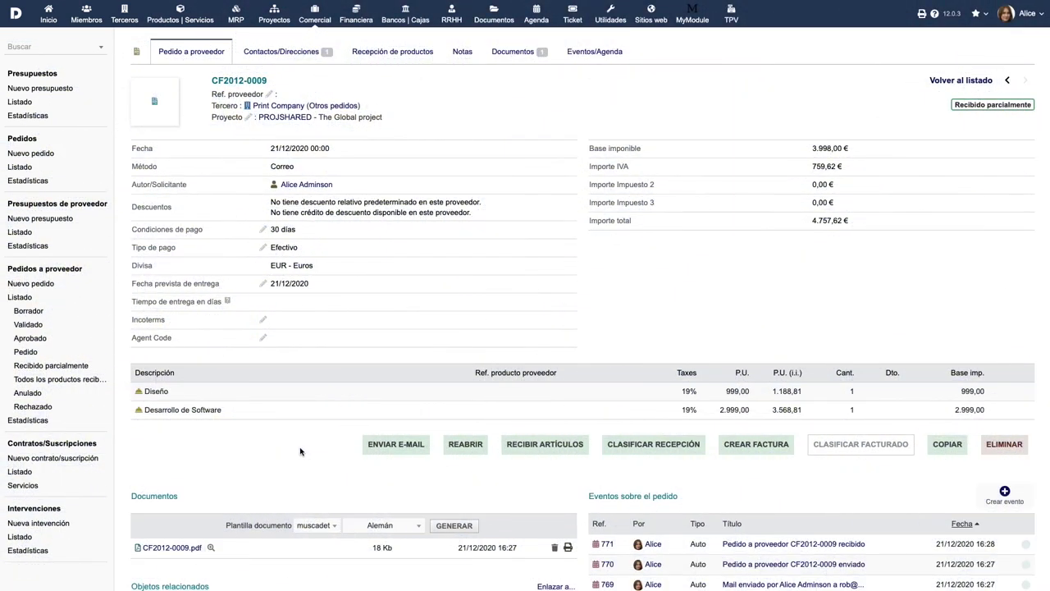
Step: List all supplier orders, then filter by each status from Borrador through Rechazado
left_click(18, 300)
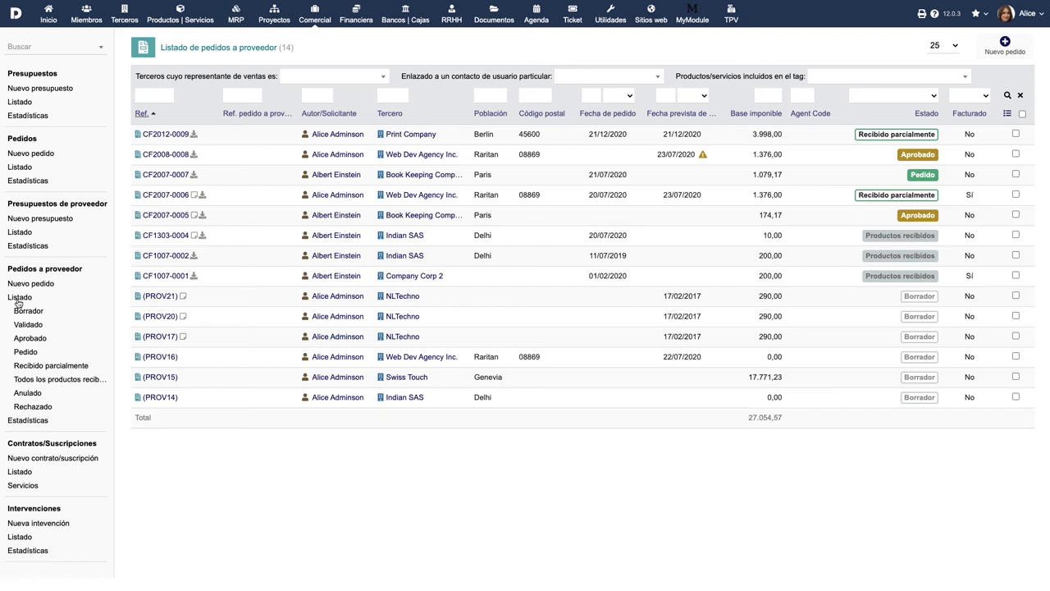
left_click(28, 311)
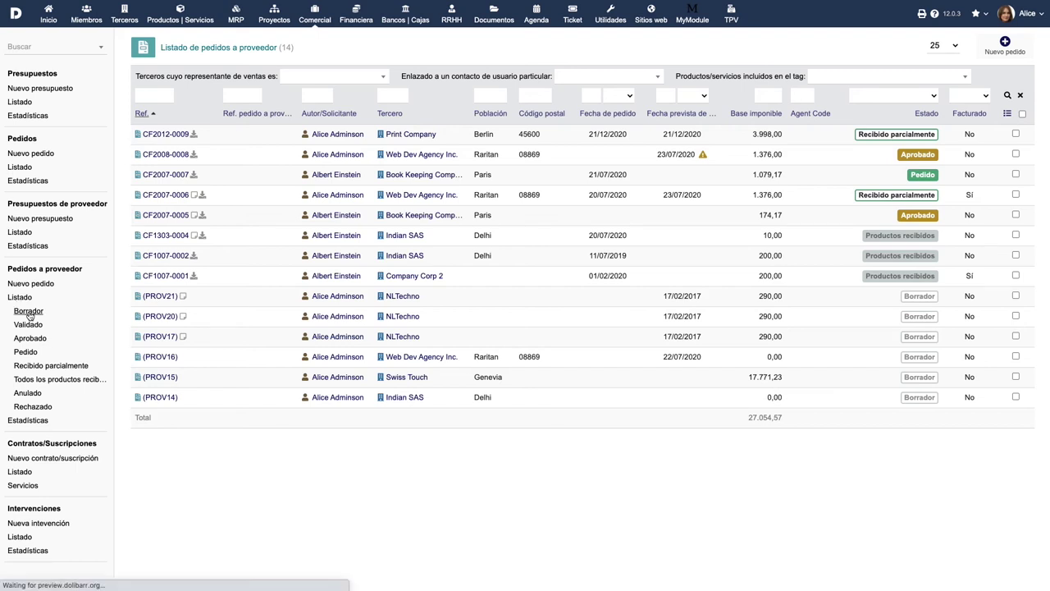
left_click(29, 326)
left_click(28, 337)
left_click(26, 351)
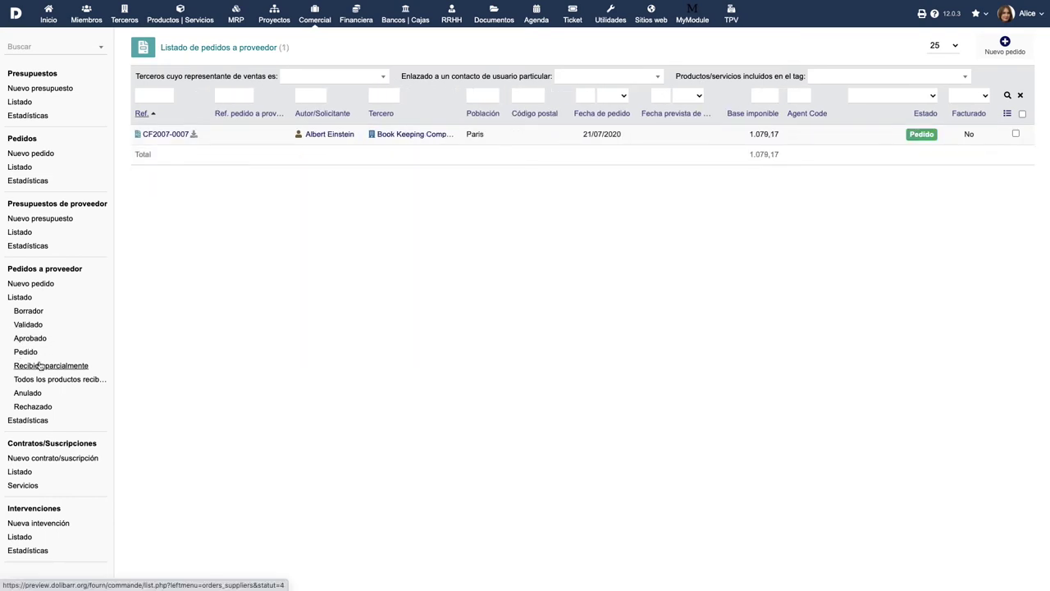
left_click(37, 365)
left_click(39, 382)
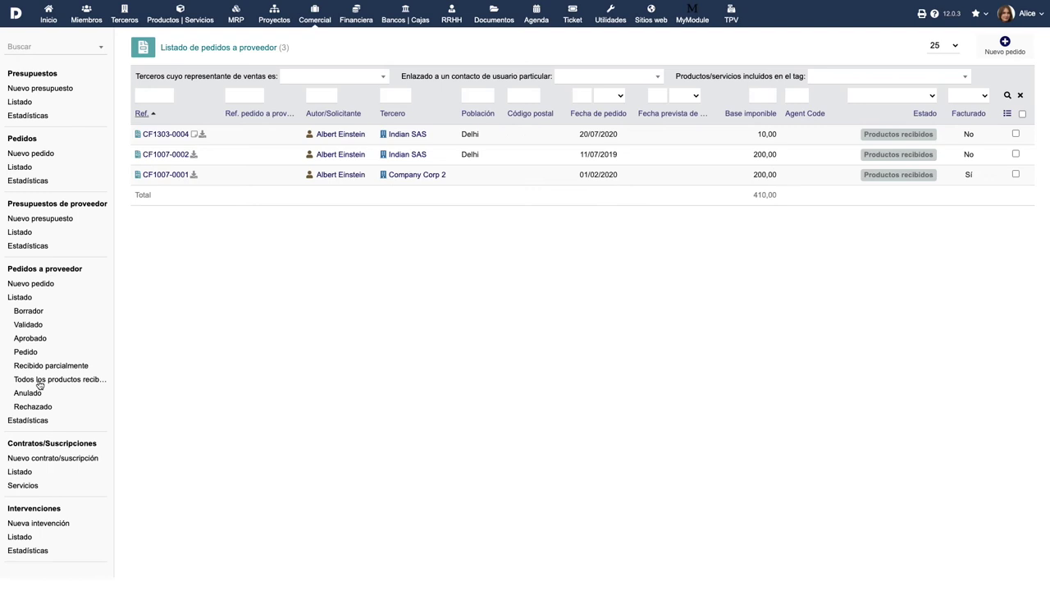
left_click(28, 394)
left_click(31, 410)
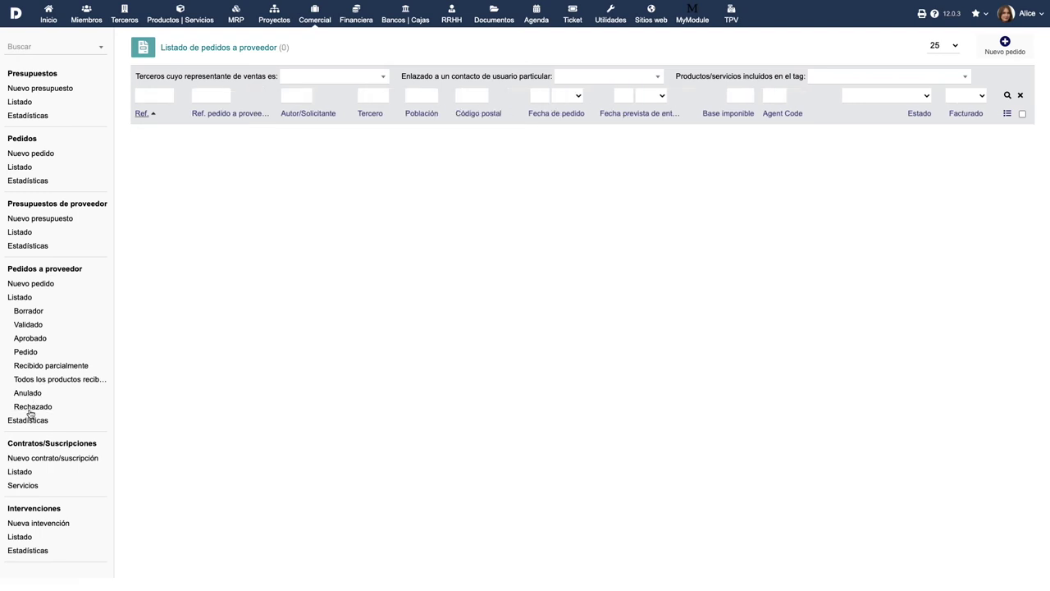
left_click(32, 409)
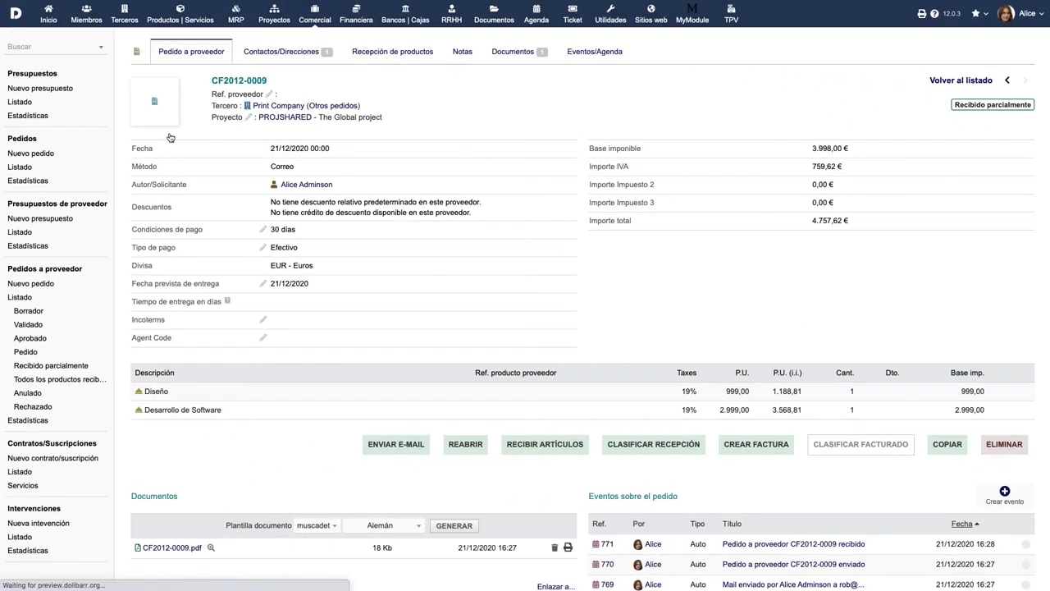
Step: Add the user as supplier-order reception manager on CF2012-0009, then view its product reception page
left_click(287, 53)
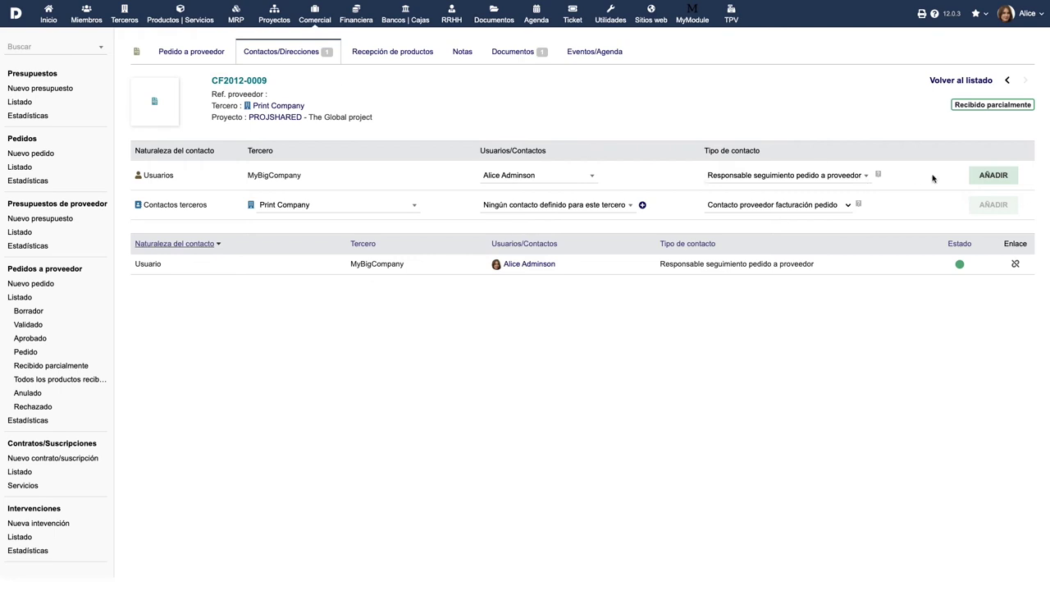
left_click(847, 176)
left_click(832, 230)
left_click(988, 175)
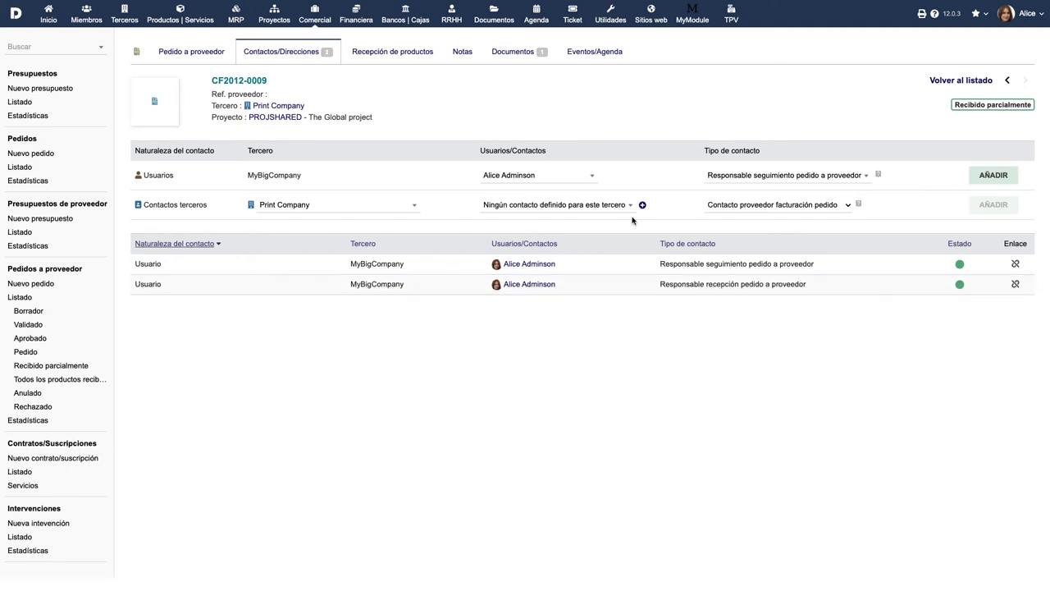
left_click(397, 55)
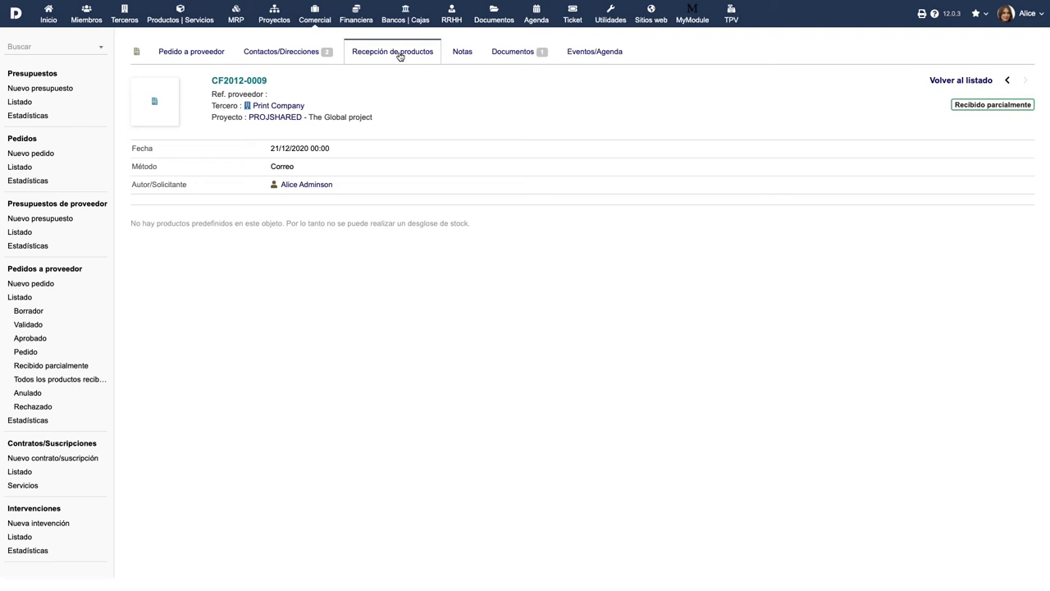
Step: Upload Contract.pdf to order CF2012-0009's documents, then view the order's events
left_click(518, 61)
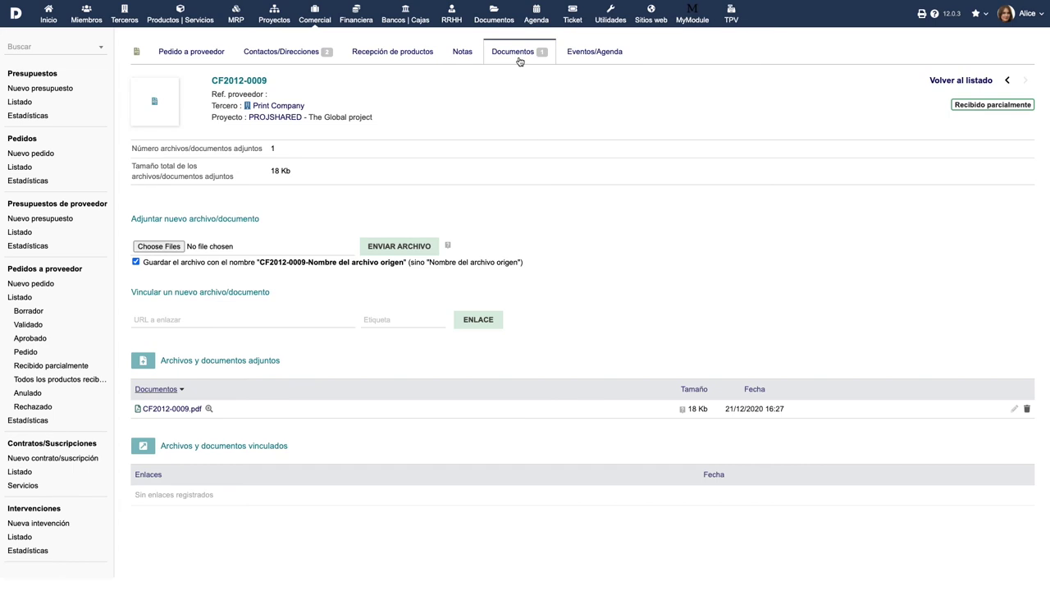
left_click(168, 246)
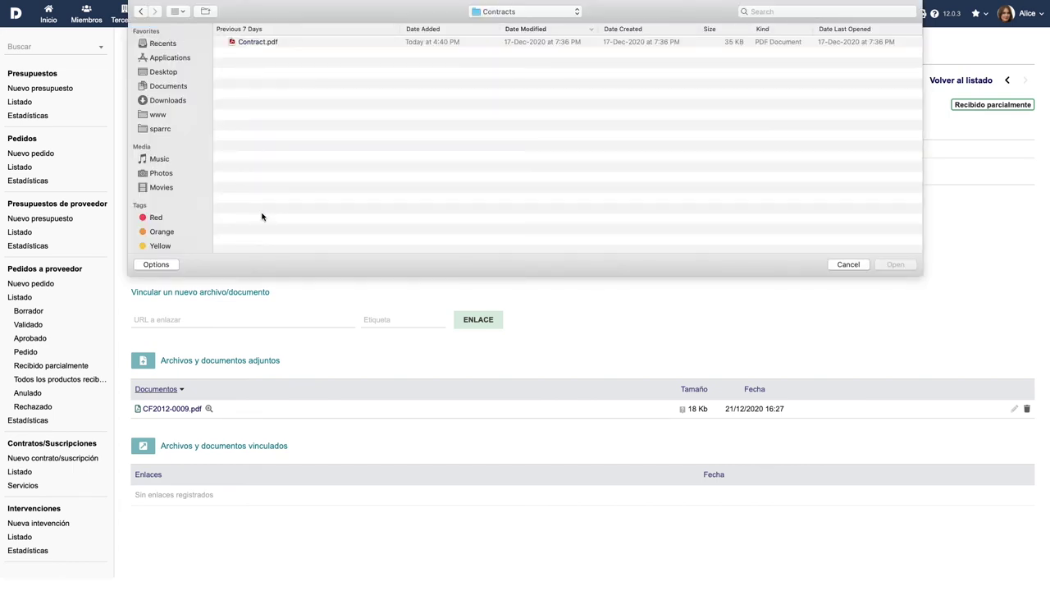
left_click(254, 42)
left_click(895, 264)
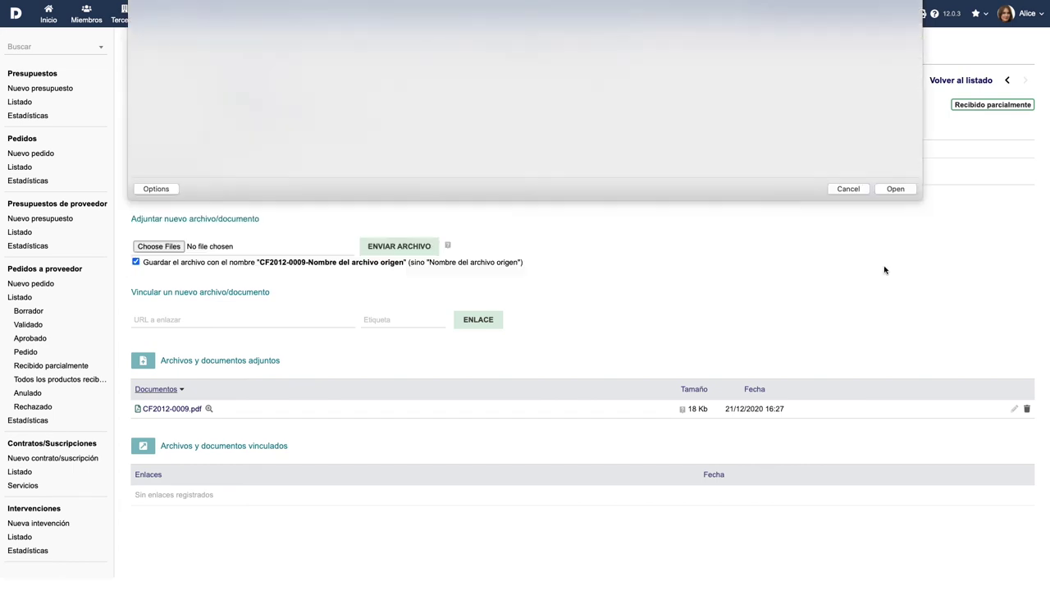
left_click(403, 247)
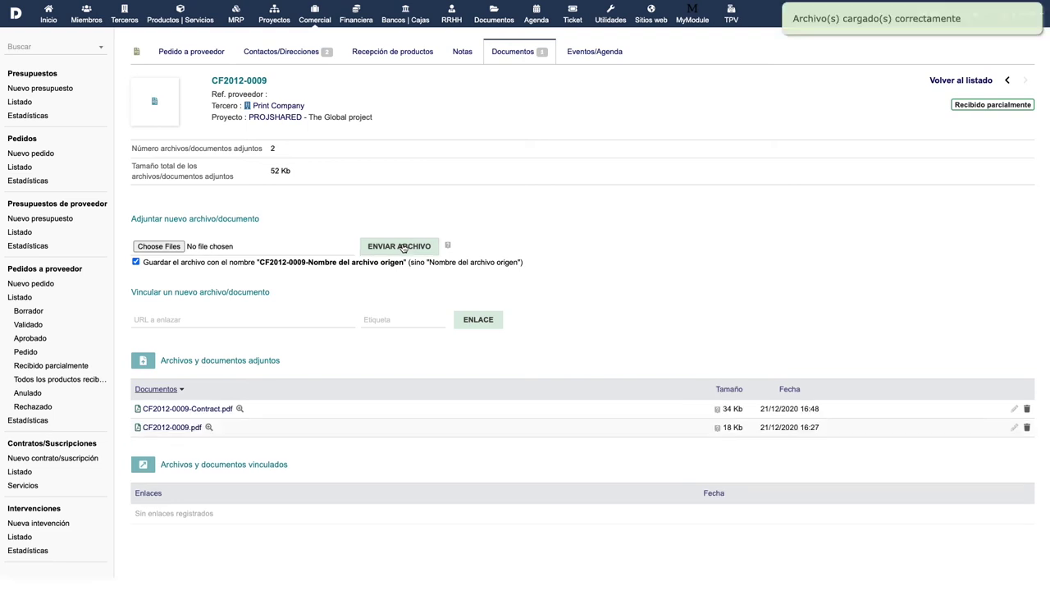
left_click(595, 53)
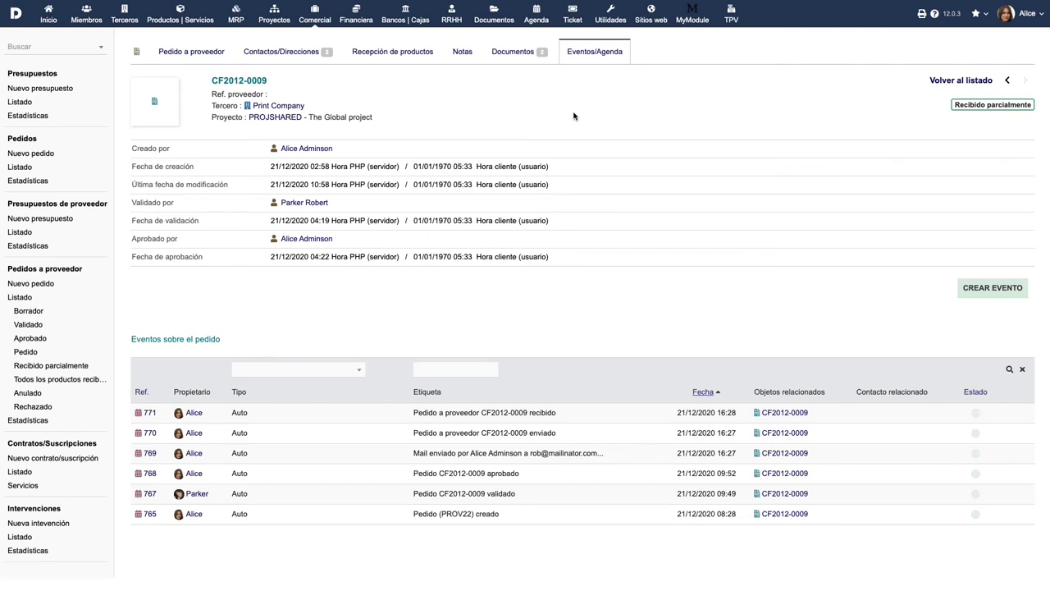
Step: Abort a clone of CF2012-0009 for Print Company, then create a supplier invoice from the order
left_click(193, 51)
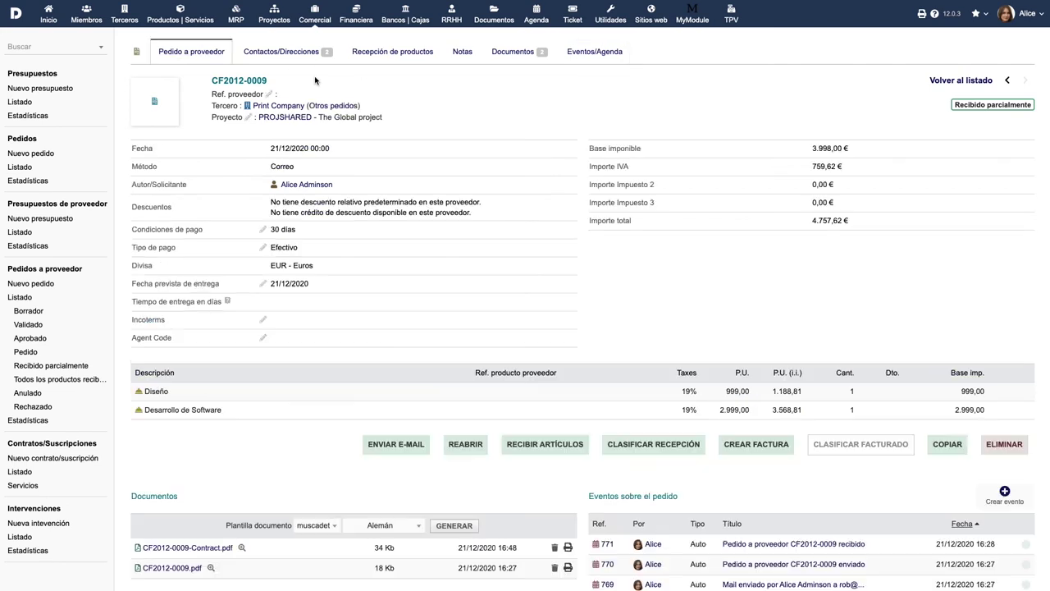
left_click(948, 444)
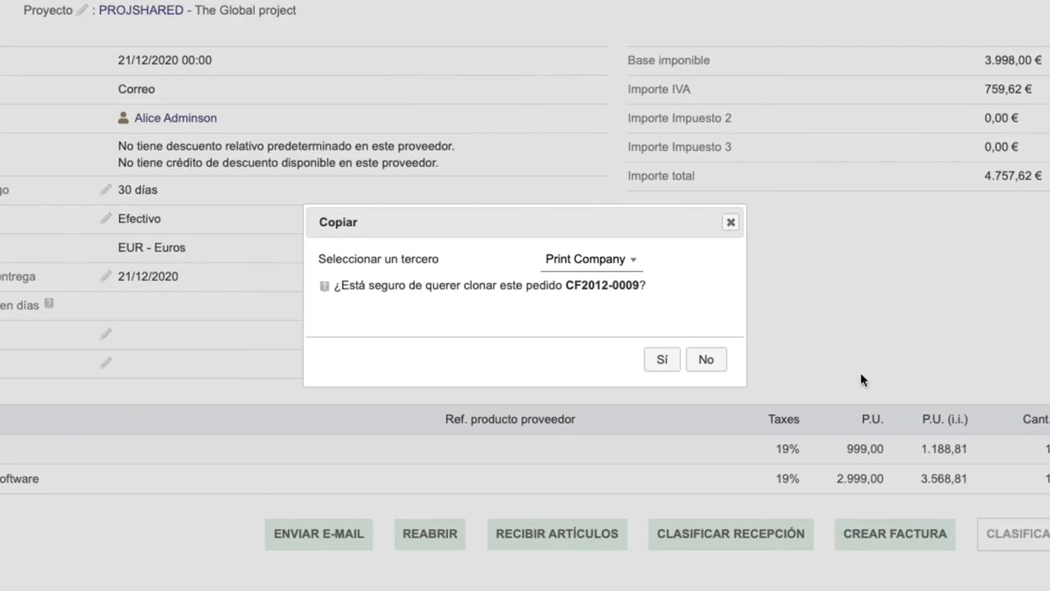
left_click(617, 261)
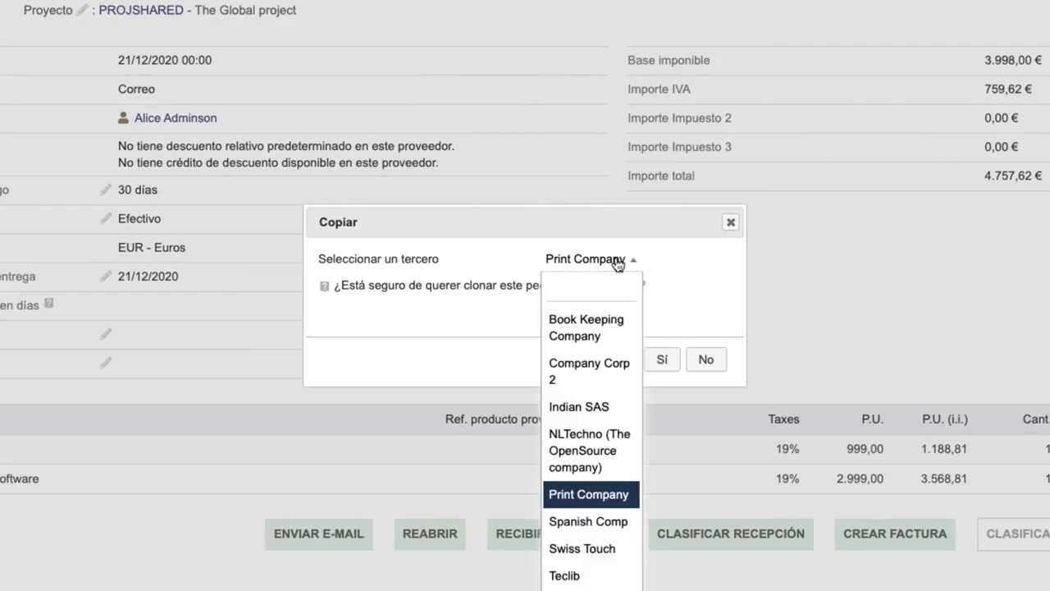
left_click(617, 261)
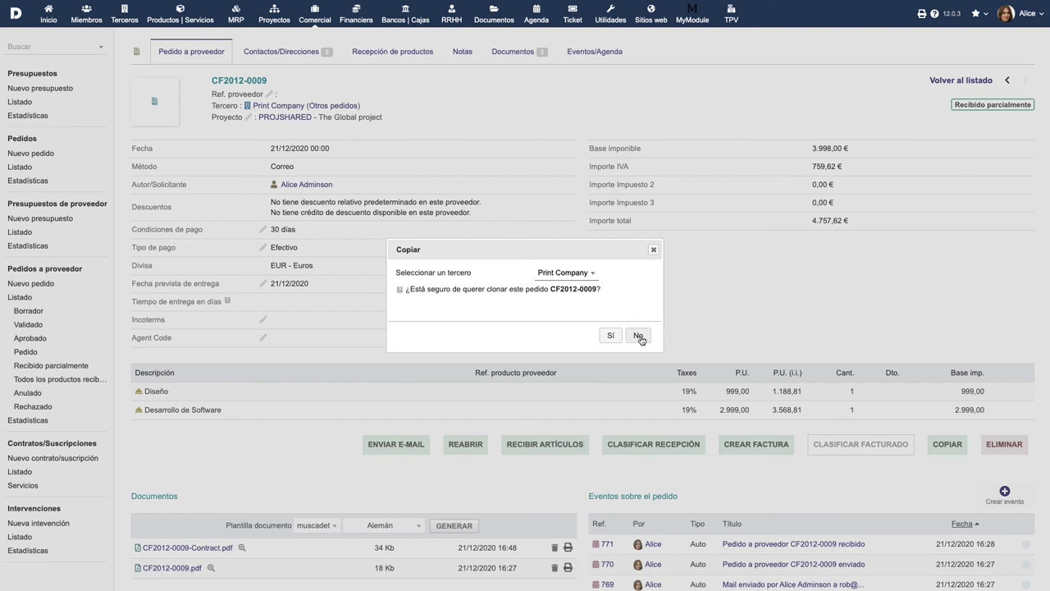
left_click(638, 336)
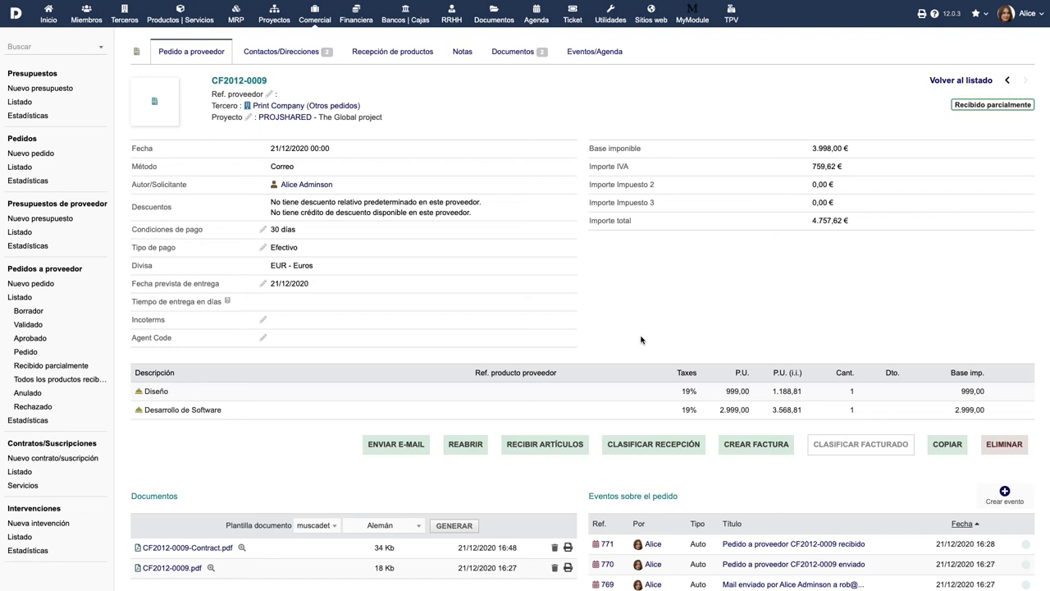
left_click(761, 446)
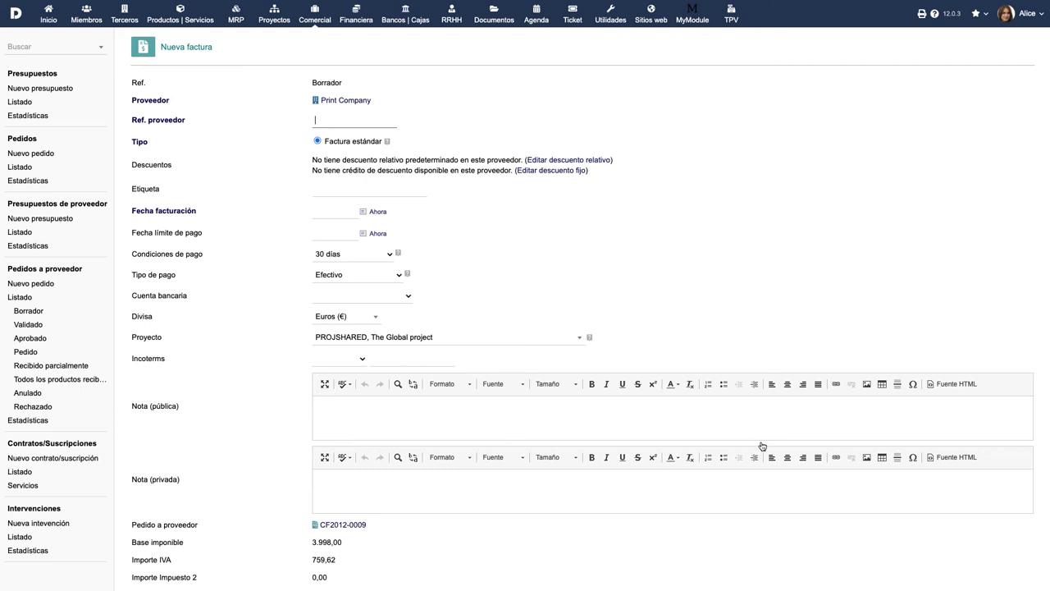
Step: Create a draft supplier invoice with supplier reference RF001 dated 21 December 2020
type("RF001")
left_click(357, 211)
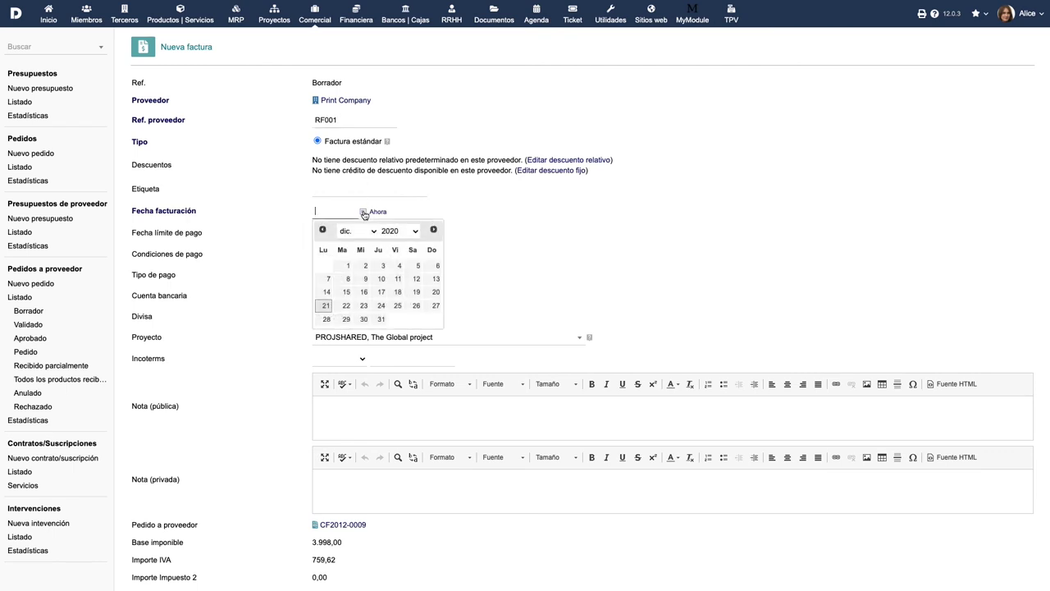
left_click(342, 307)
scroll(481, 344, "down", 5)
left_click(549, 490)
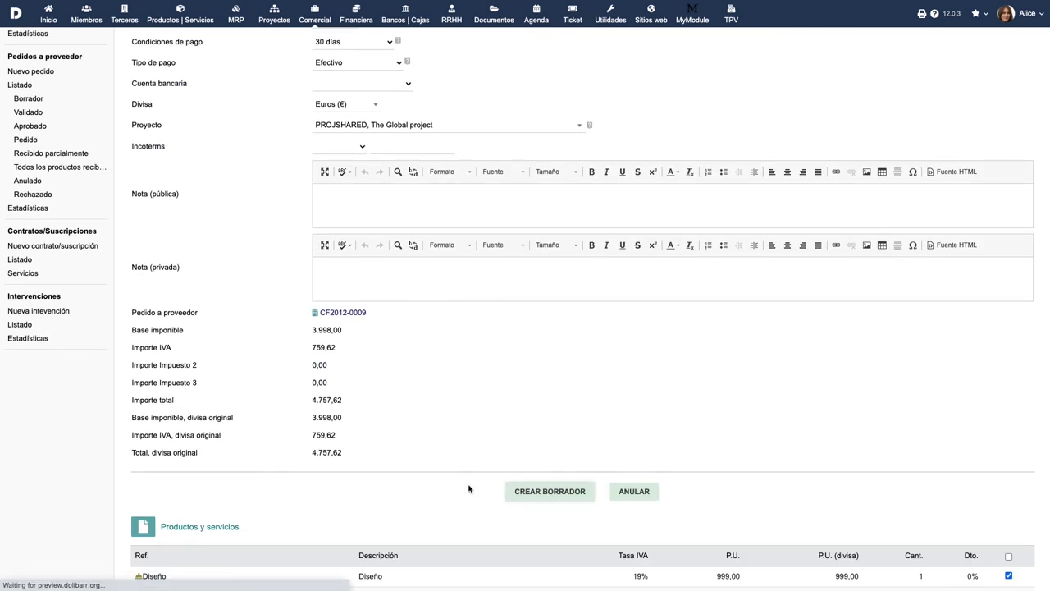
Step: Validate the invoice and mark it paid, then bring up supplier order statistics
scroll(657, 510, "down", 1)
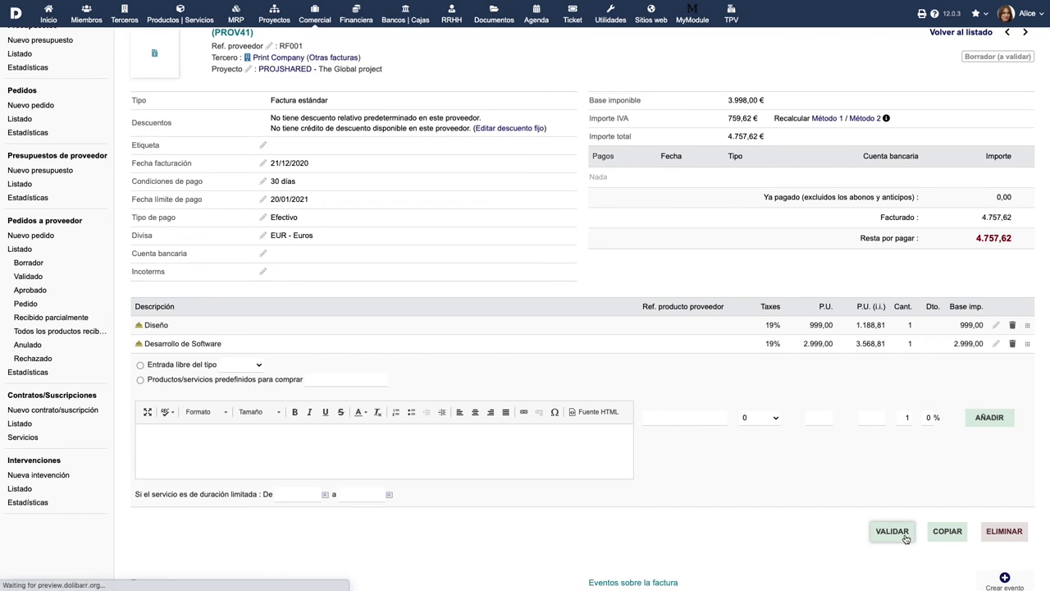
left_click(892, 530)
left_click(609, 333)
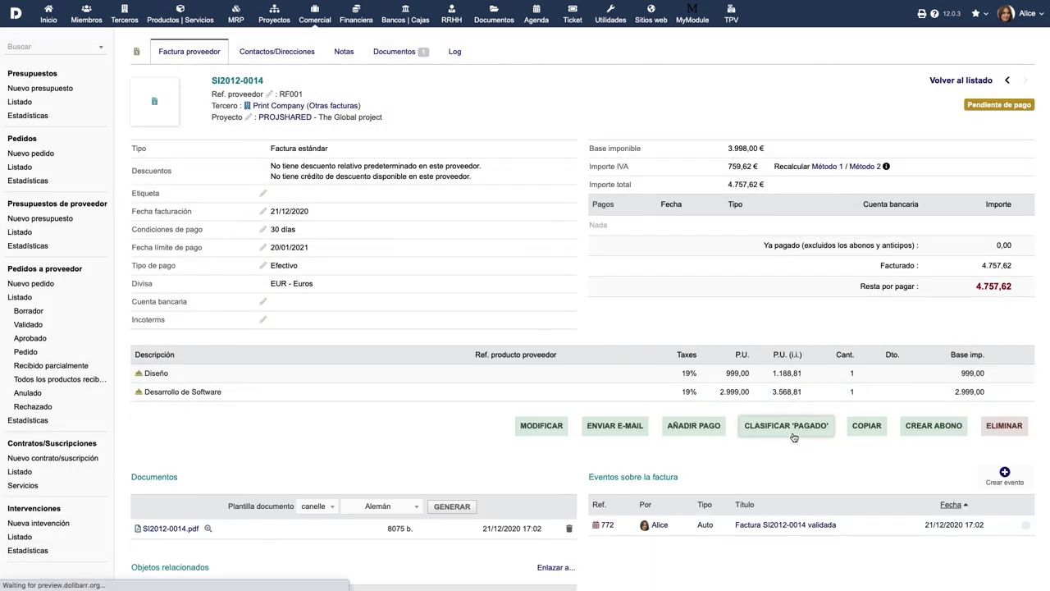
left_click(787, 426)
left_click(609, 334)
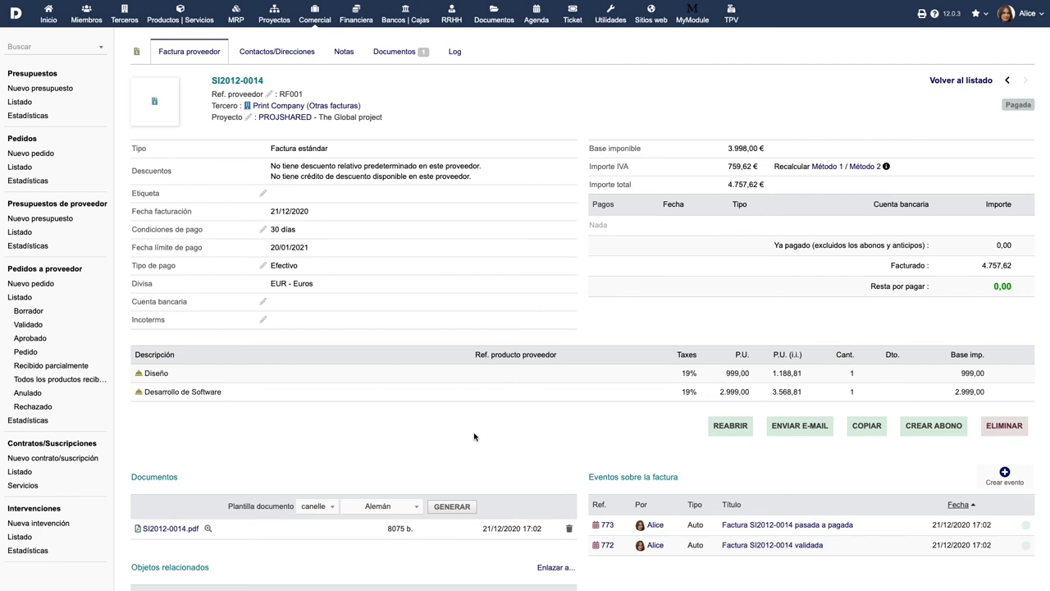
left_click(42, 423)
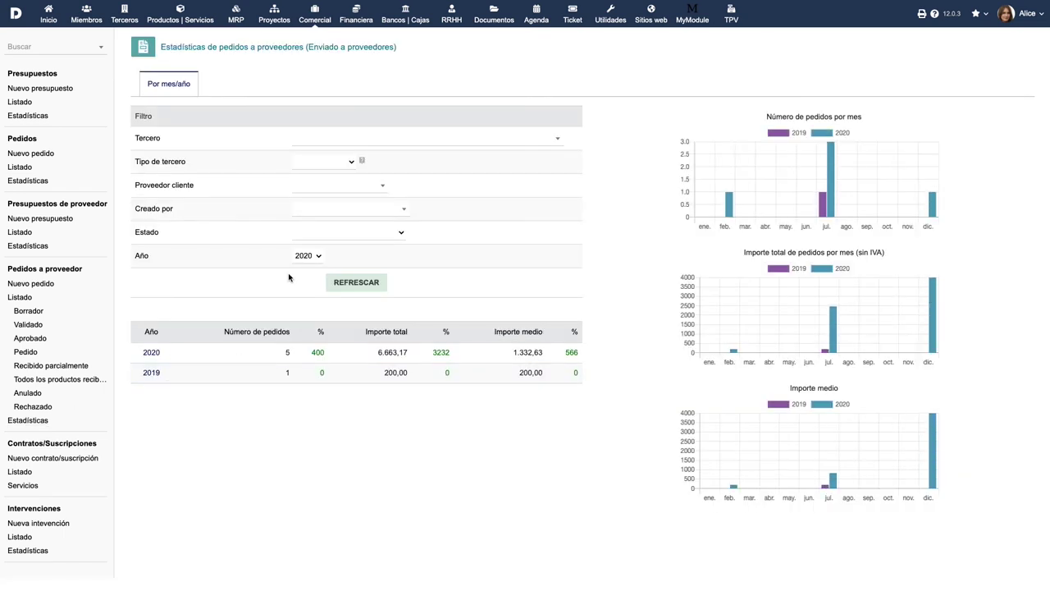
Step: Refresh the supplier order statistics for year 2019, then return to the Inicio dashboard
left_click(317, 256)
left_click(319, 266)
left_click(364, 283)
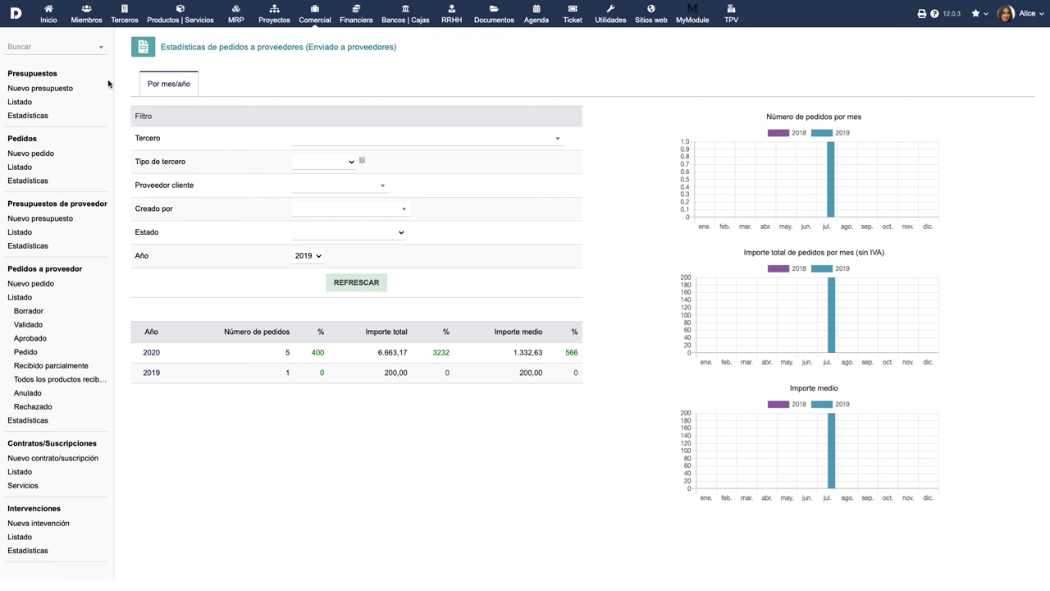
left_click(49, 21)
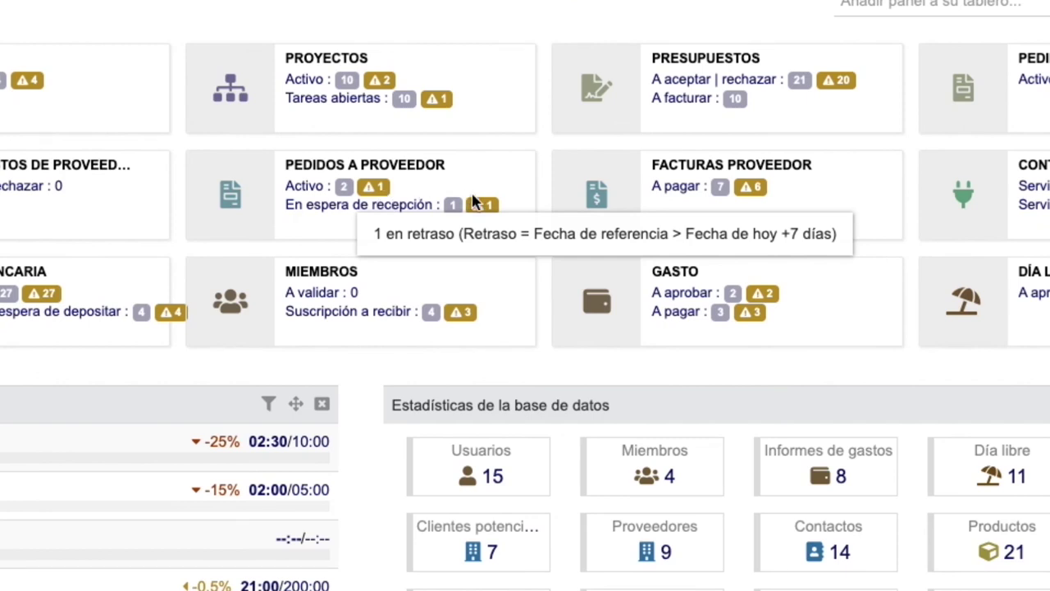
Step: Check the overdue reception warning on the supplier orders tile, then open Configuración
mouse_move(485, 210)
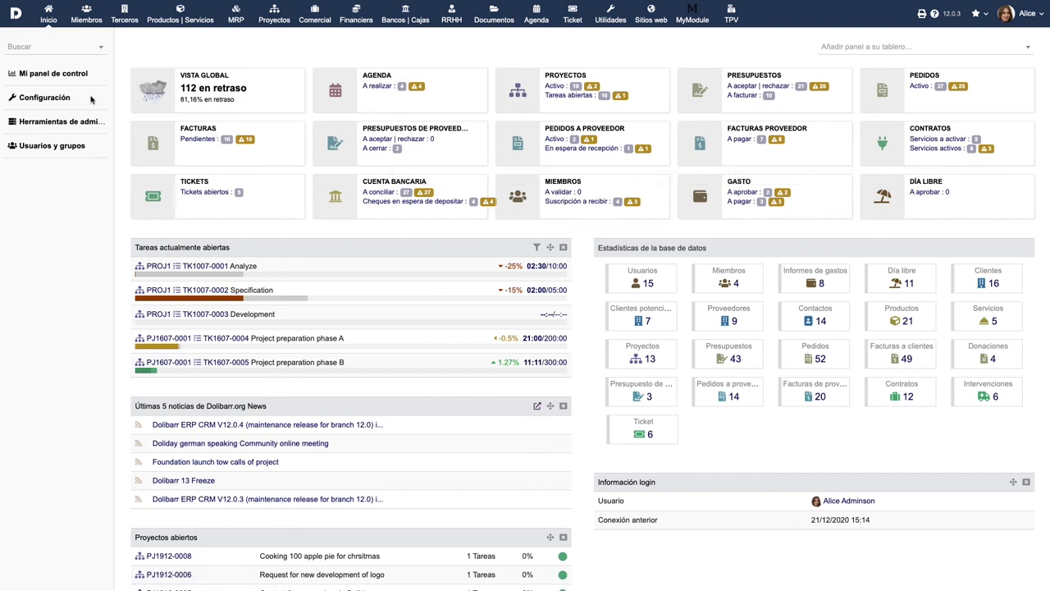
left_click(41, 97)
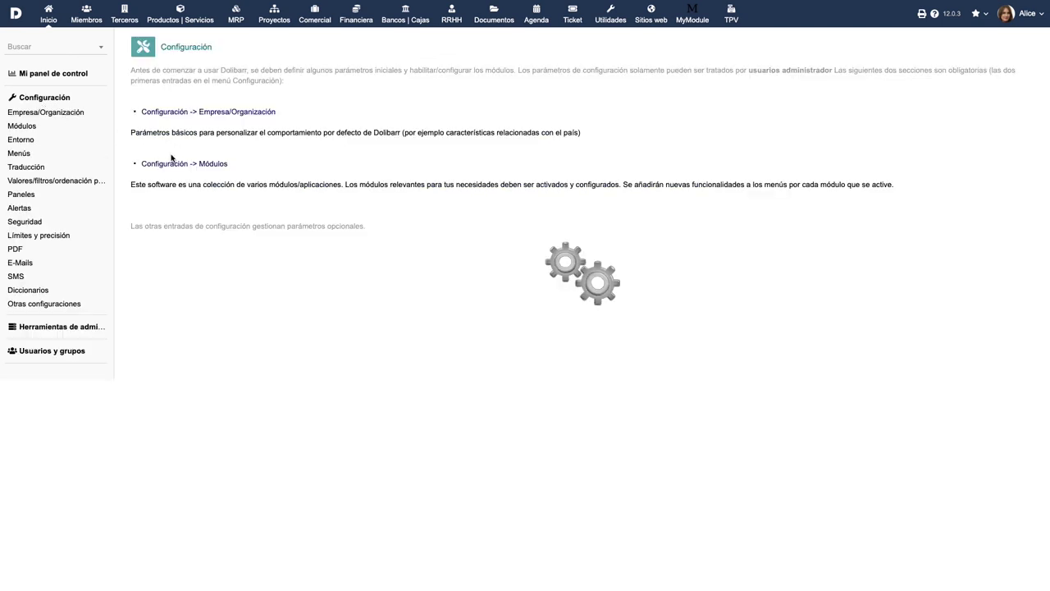
Step: Open the Proveedores module settings, browse its Factura and Pagos tabs, then its supplier-order extra fields
left_click(164, 163)
scroll(283, 297, "down", 3)
scroll(284, 298, "down", 1)
left_click(285, 351)
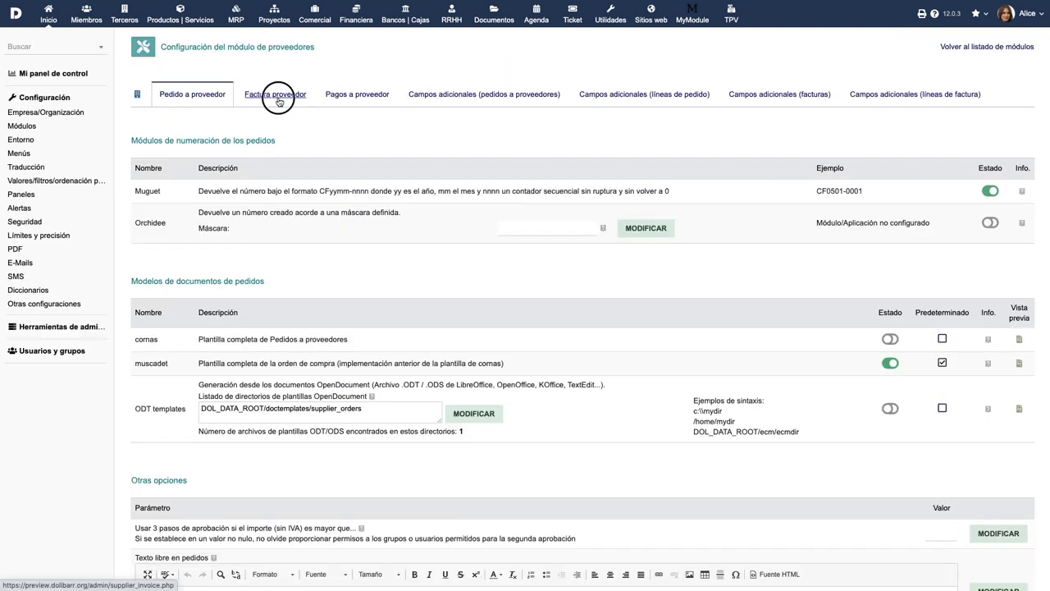
left_click(279, 99)
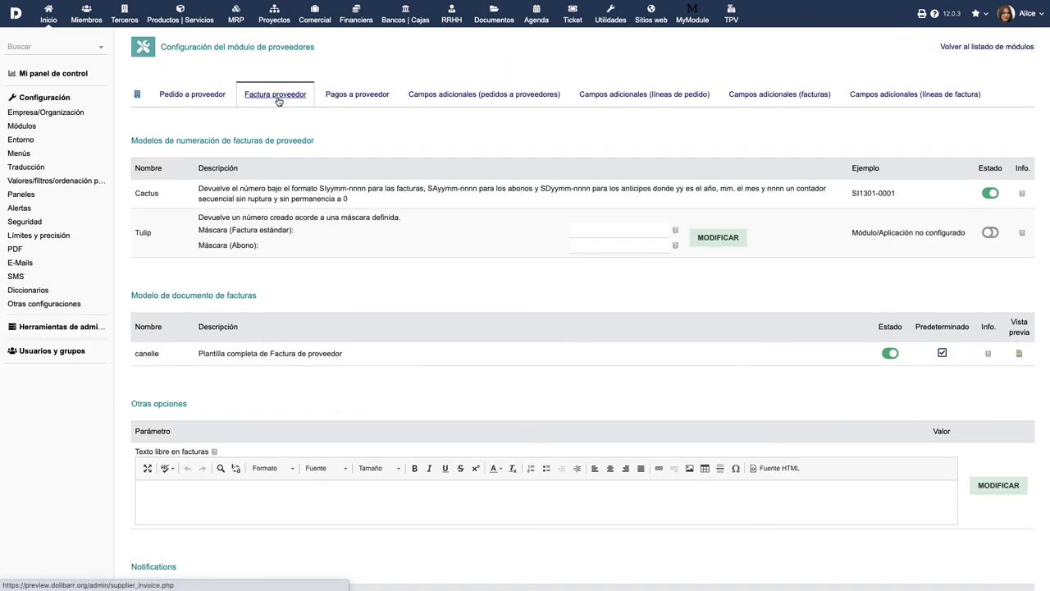
left_click(361, 98)
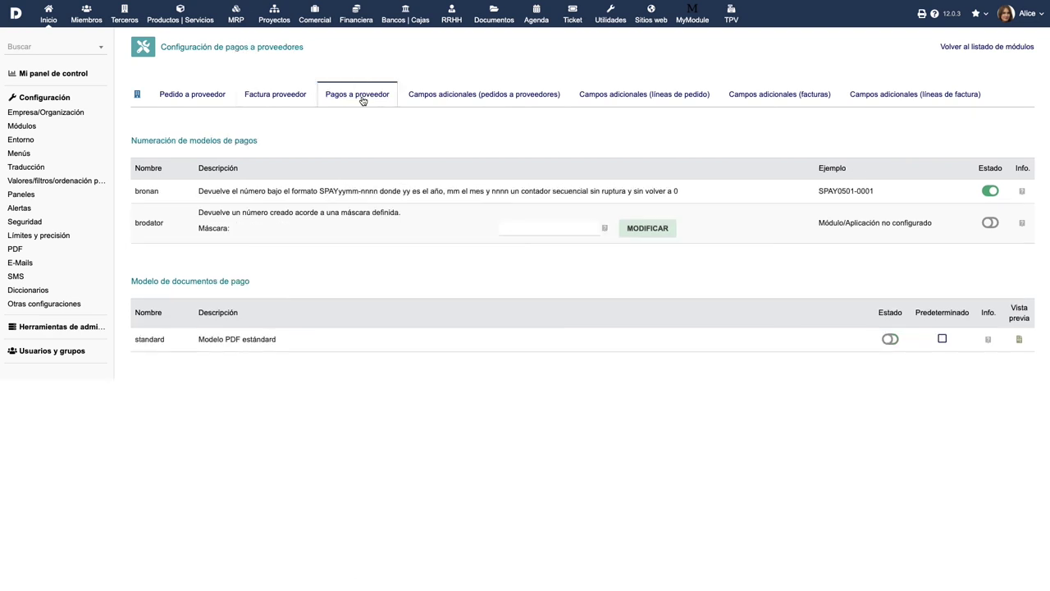
left_click(477, 96)
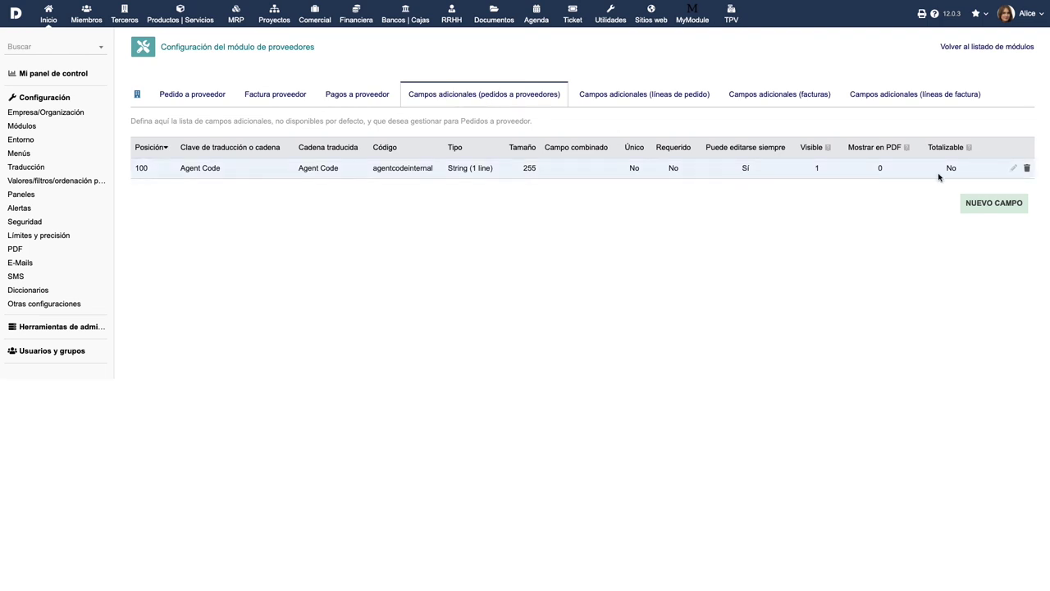
Step: Add a Boolean checkbox extra field labelled 'Comisión' with code 'comision' to supplier orders
left_click(1006, 207)
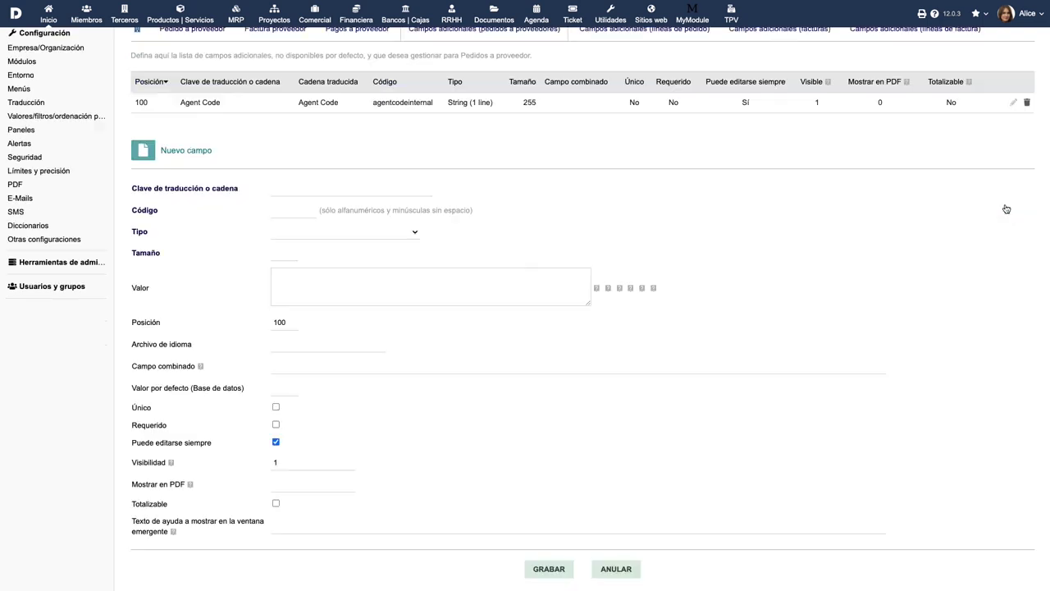
left_click(358, 238)
type("Comisión")
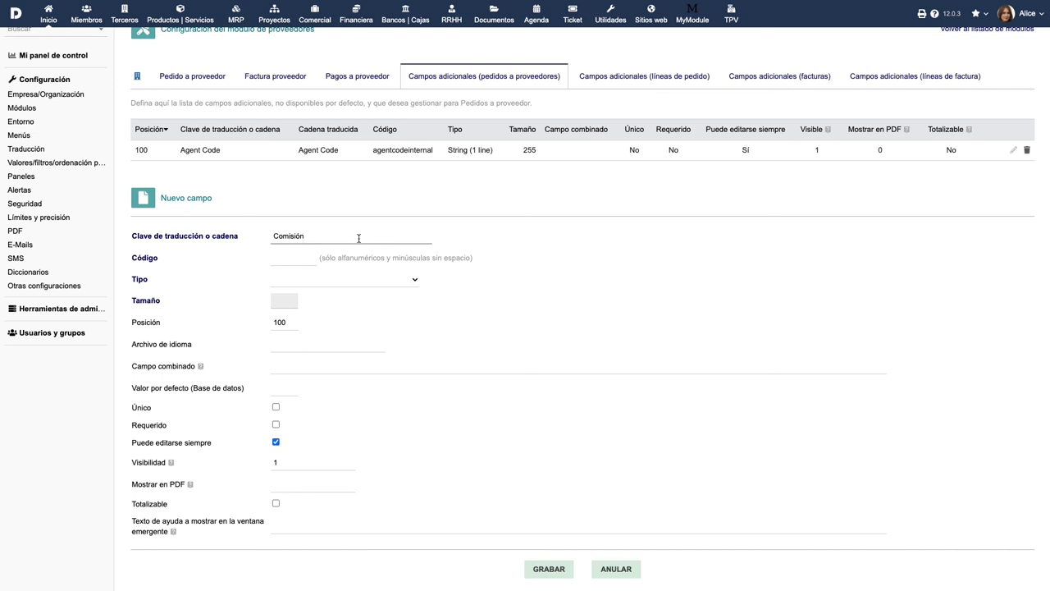
left_click(298, 258)
type("comision")
left_click(337, 280)
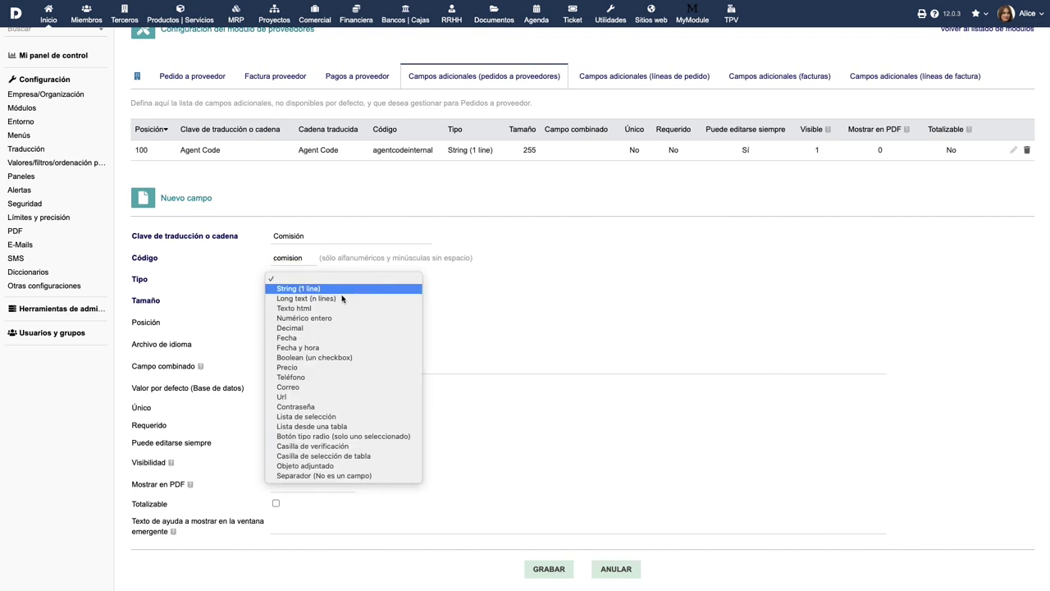
left_click(345, 356)
left_click(547, 560)
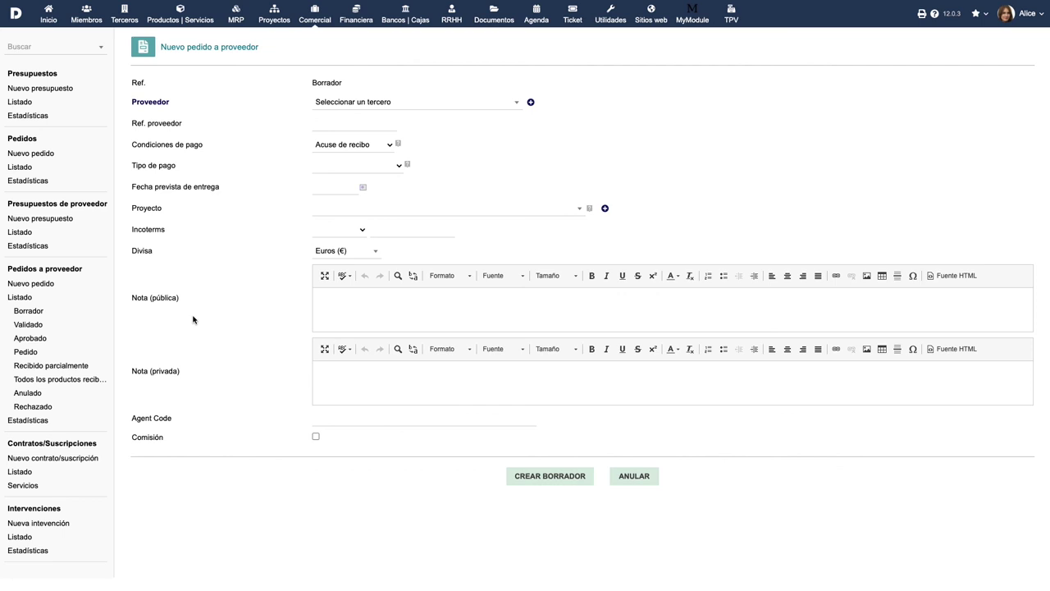